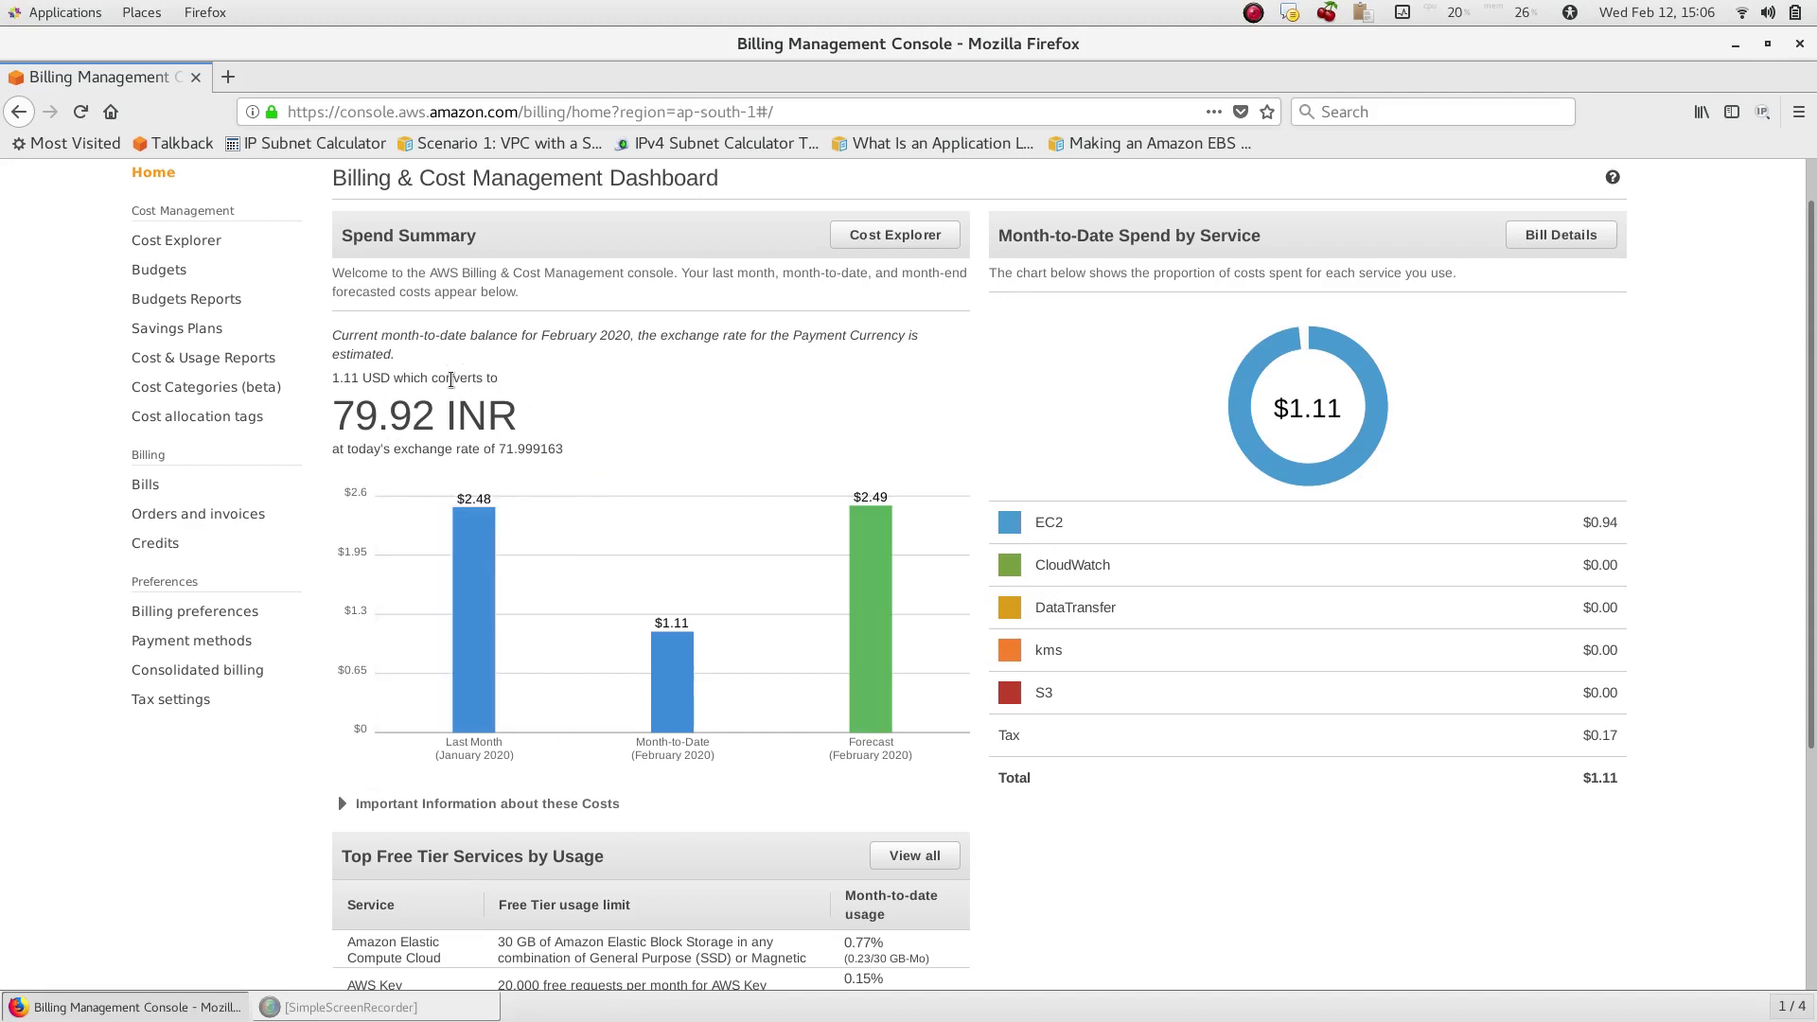
Step: Review the spend summary, free tier usage and month-to-date spend by service, and open the bill details
{"action": "scroll", "coordinate": [482, 485], "scroll_direction": "down", "scroll_amount": 3}
{"action": "scroll", "coordinate": [490, 483], "scroll_direction": "up", "scroll_amount": 3}
{"action": "scroll", "coordinate": [398, 406], "scroll_direction": "up", "scroll_amount": 1}
{"action": "scroll", "coordinate": [470, 556], "scroll_direction": "down", "scroll_amount": 3}
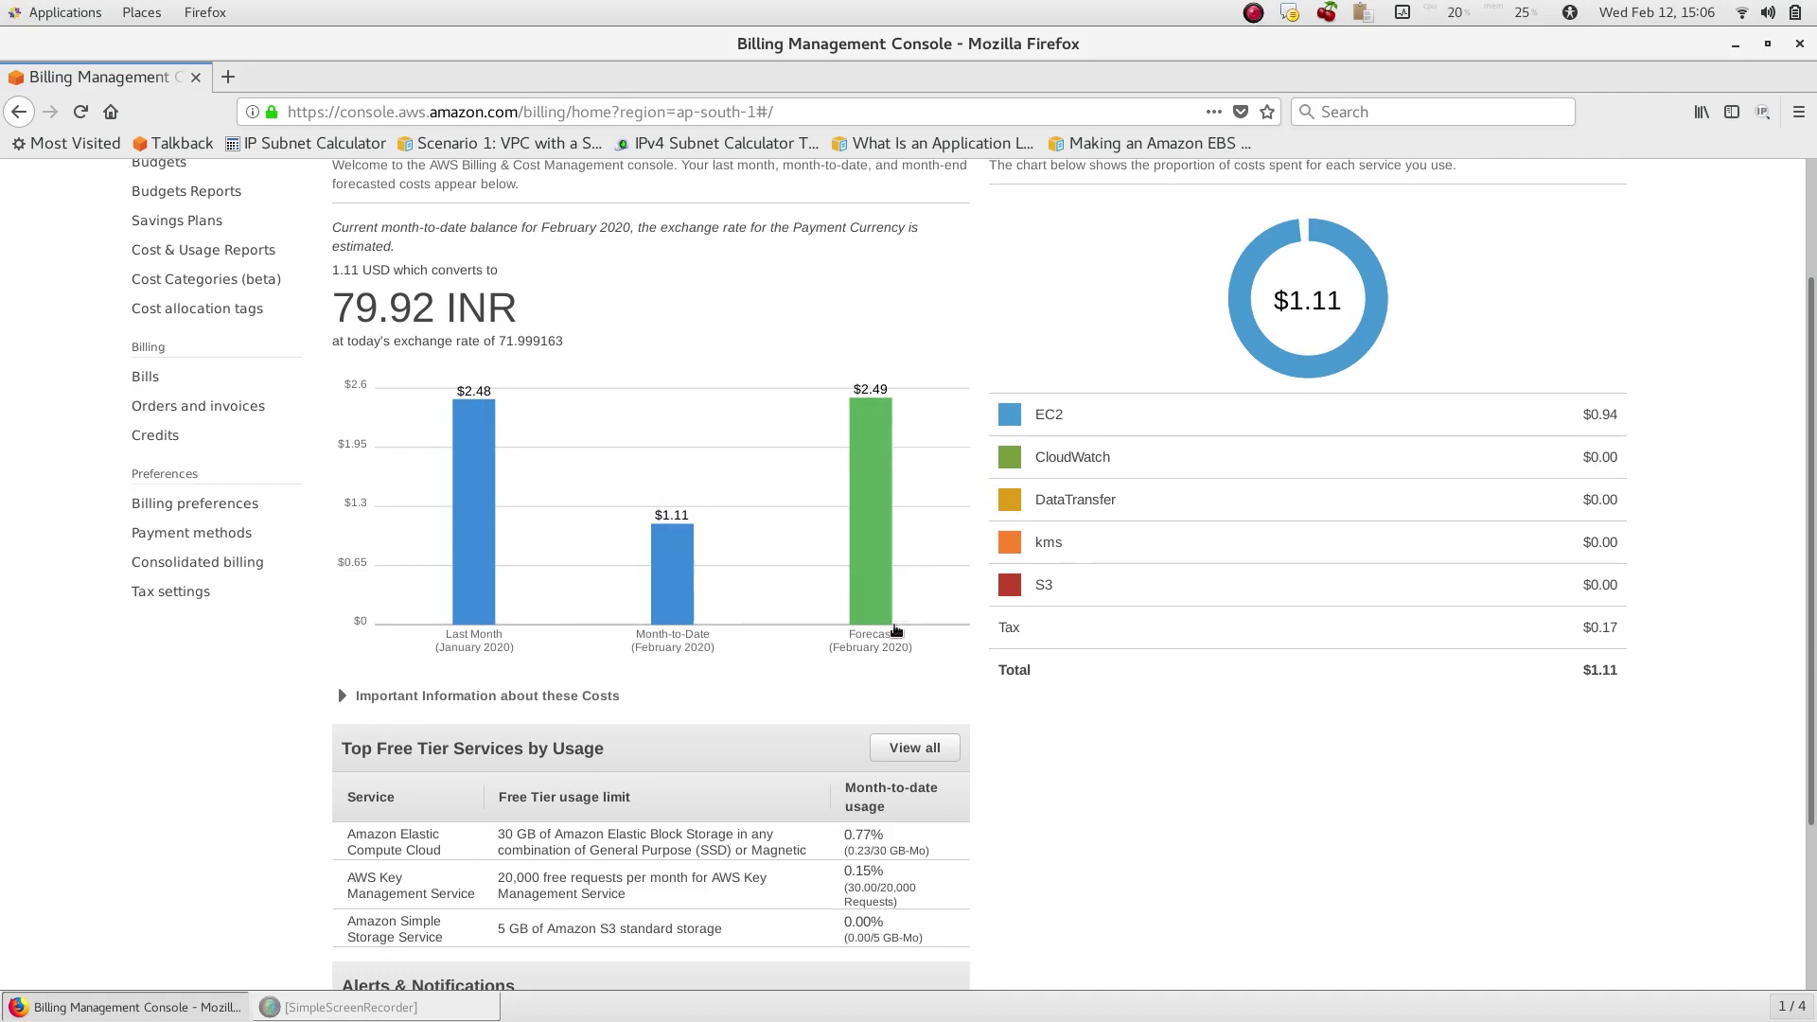
{"action": "scroll", "coordinate": [897, 631], "scroll_direction": "up", "scroll_amount": 3}
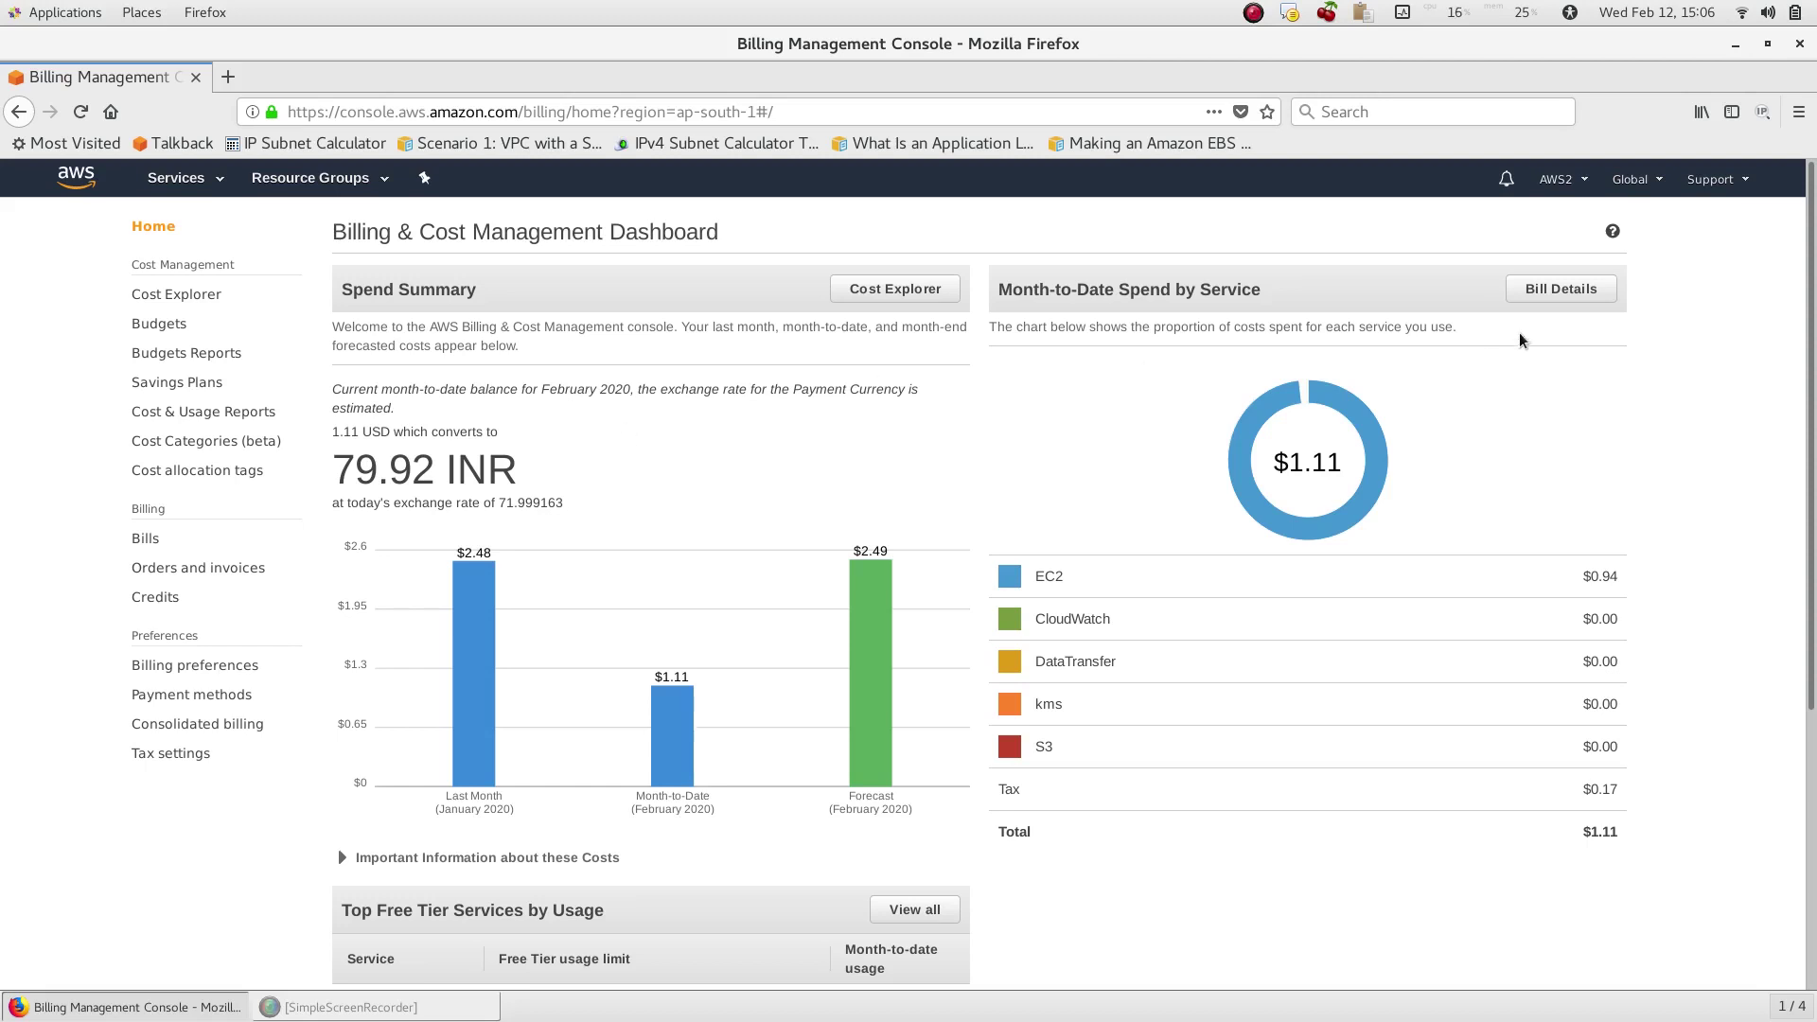
{"action": "left_click", "coordinate": [1575, 296]}
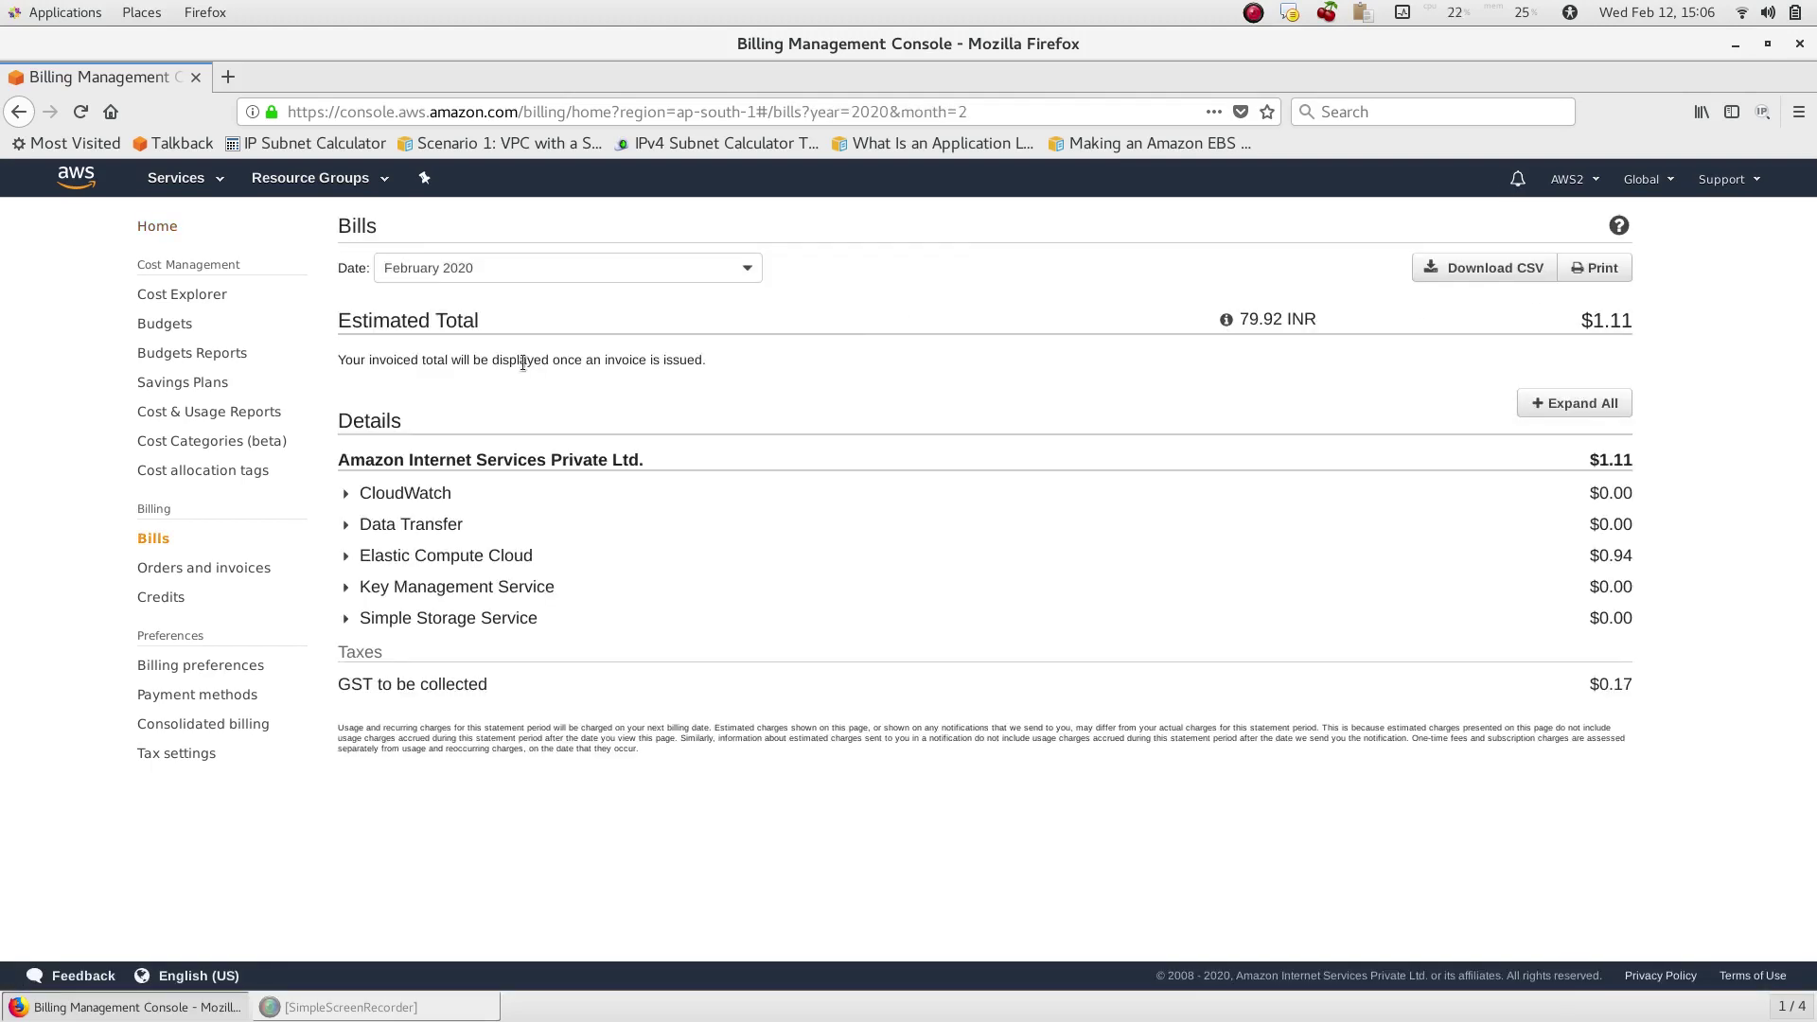
Step: Display the December 2019 bill, followed by the January 2020 bill
{"action": "left_click", "coordinate": [748, 270]}
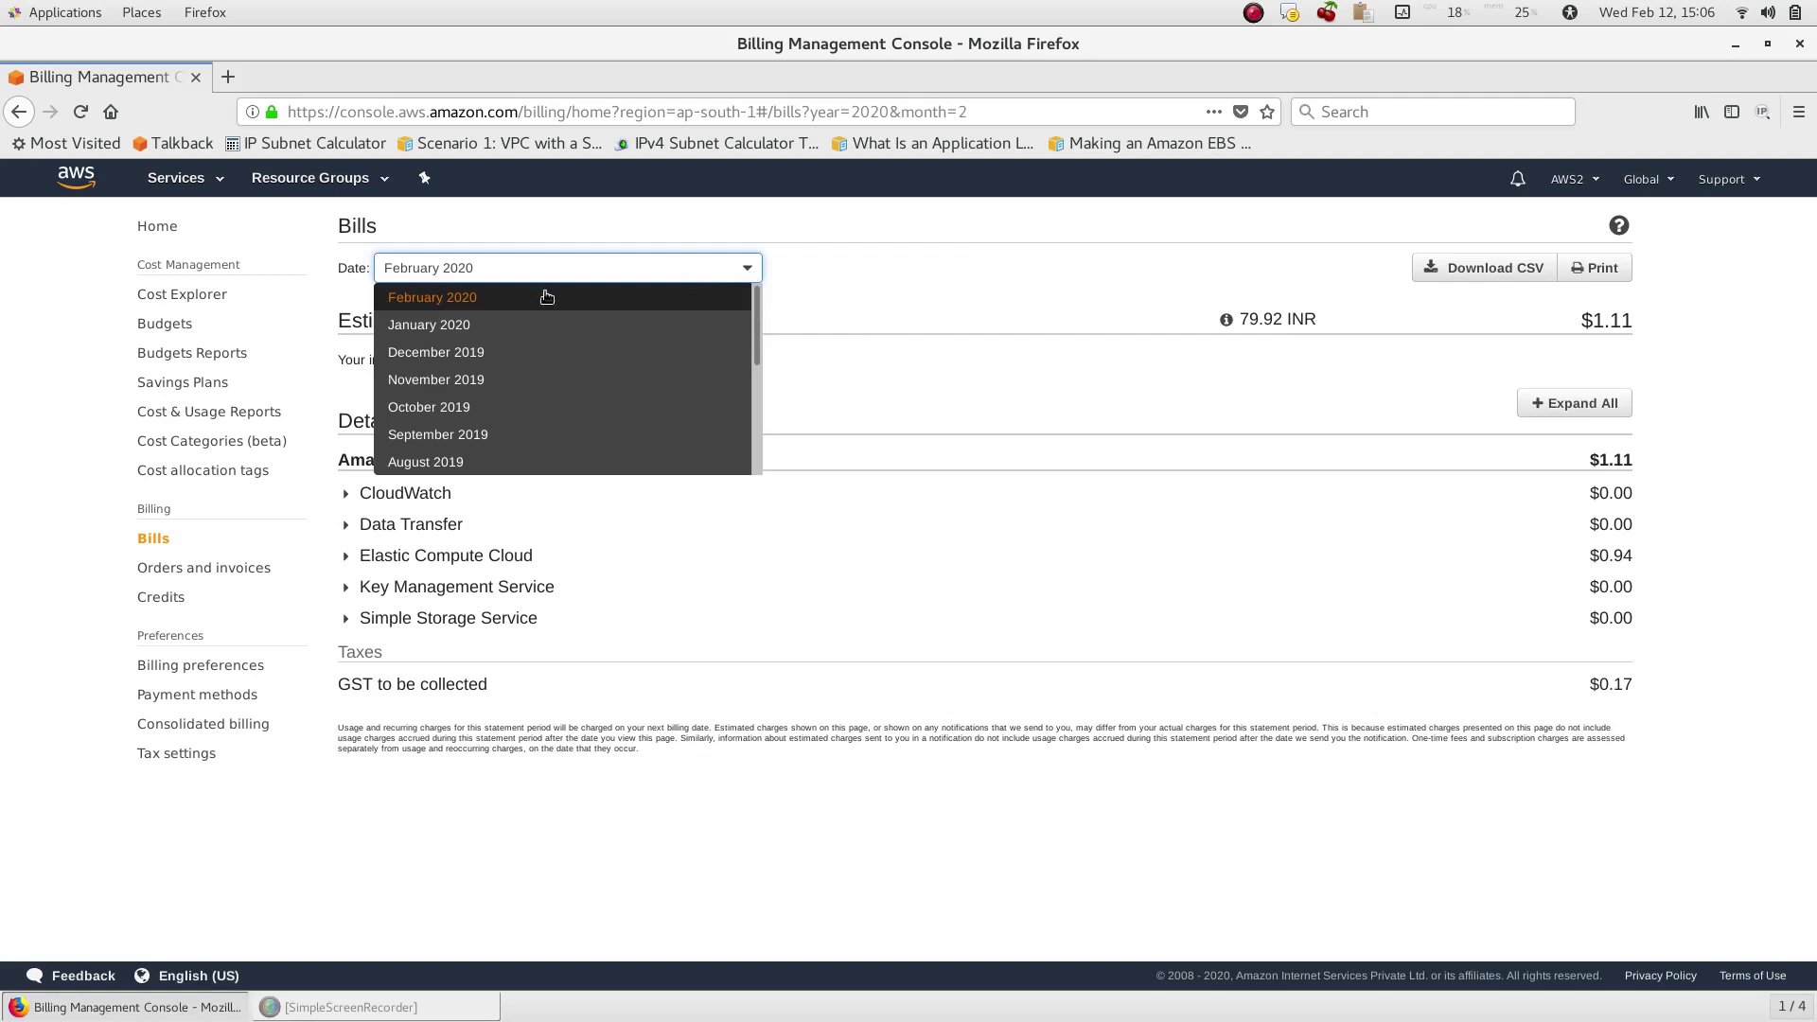
{"action": "left_click", "coordinate": [491, 350]}
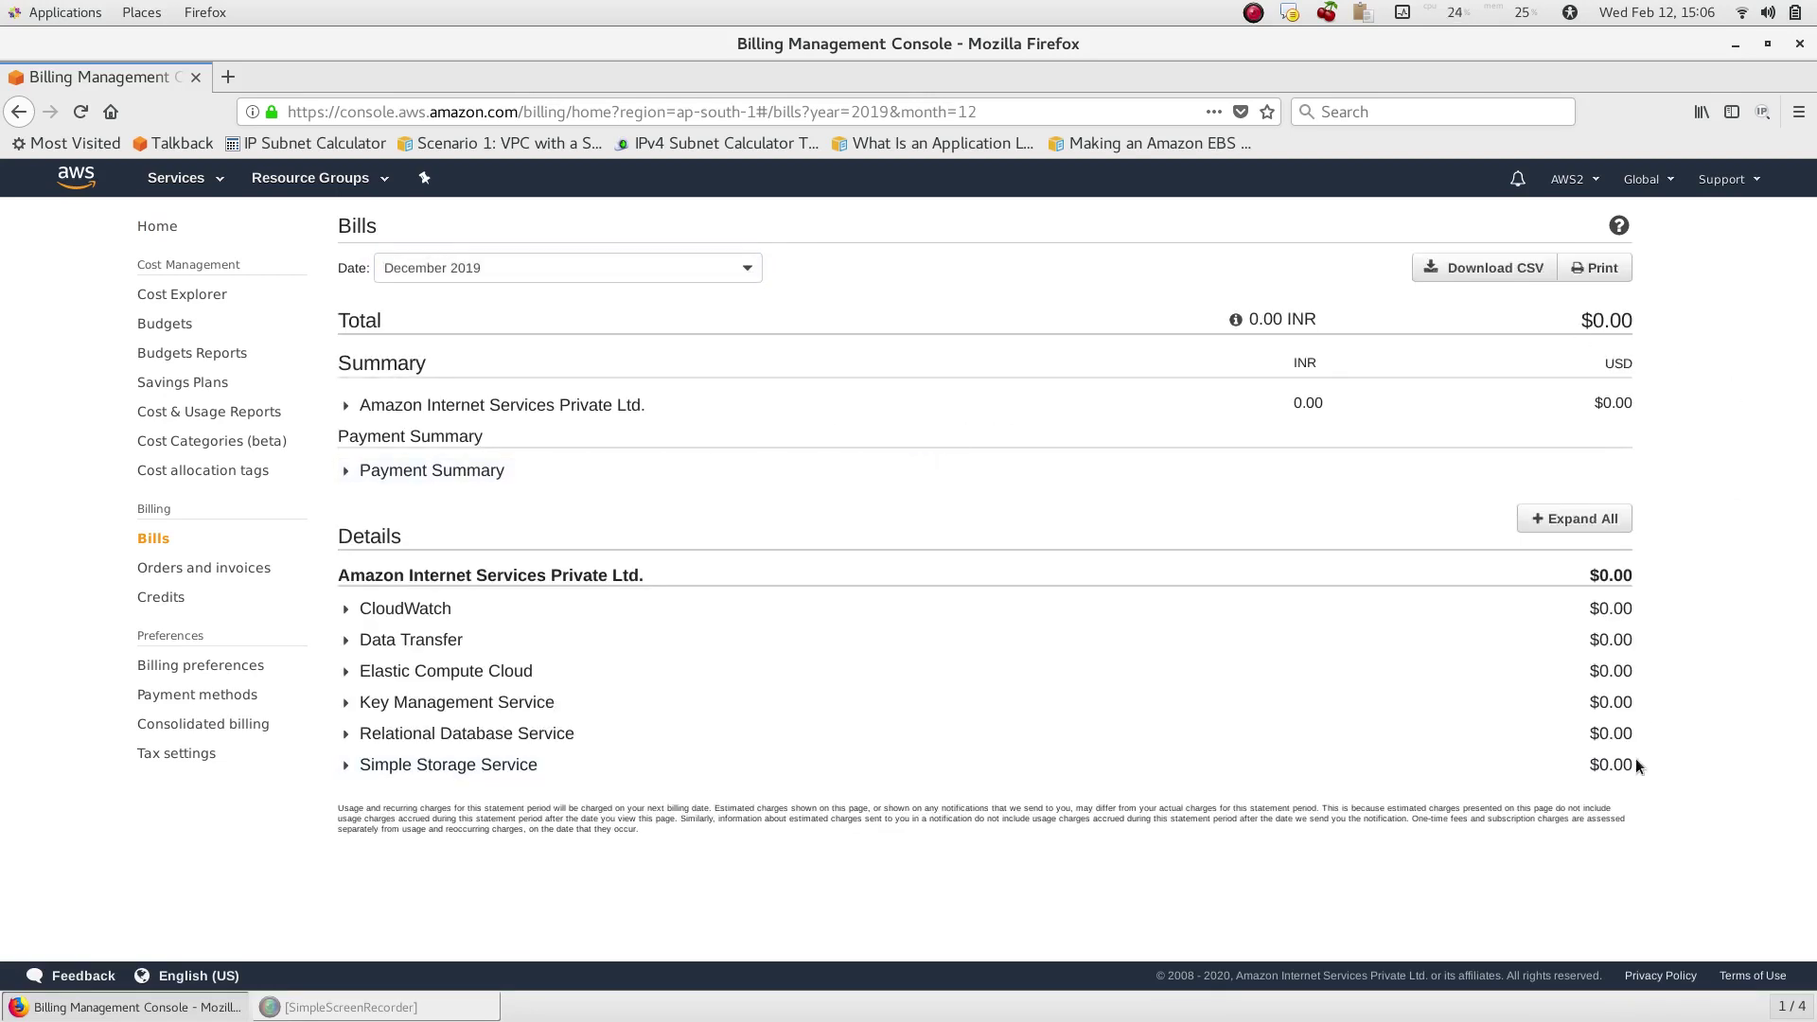
{"action": "left_click", "coordinate": [668, 265]}
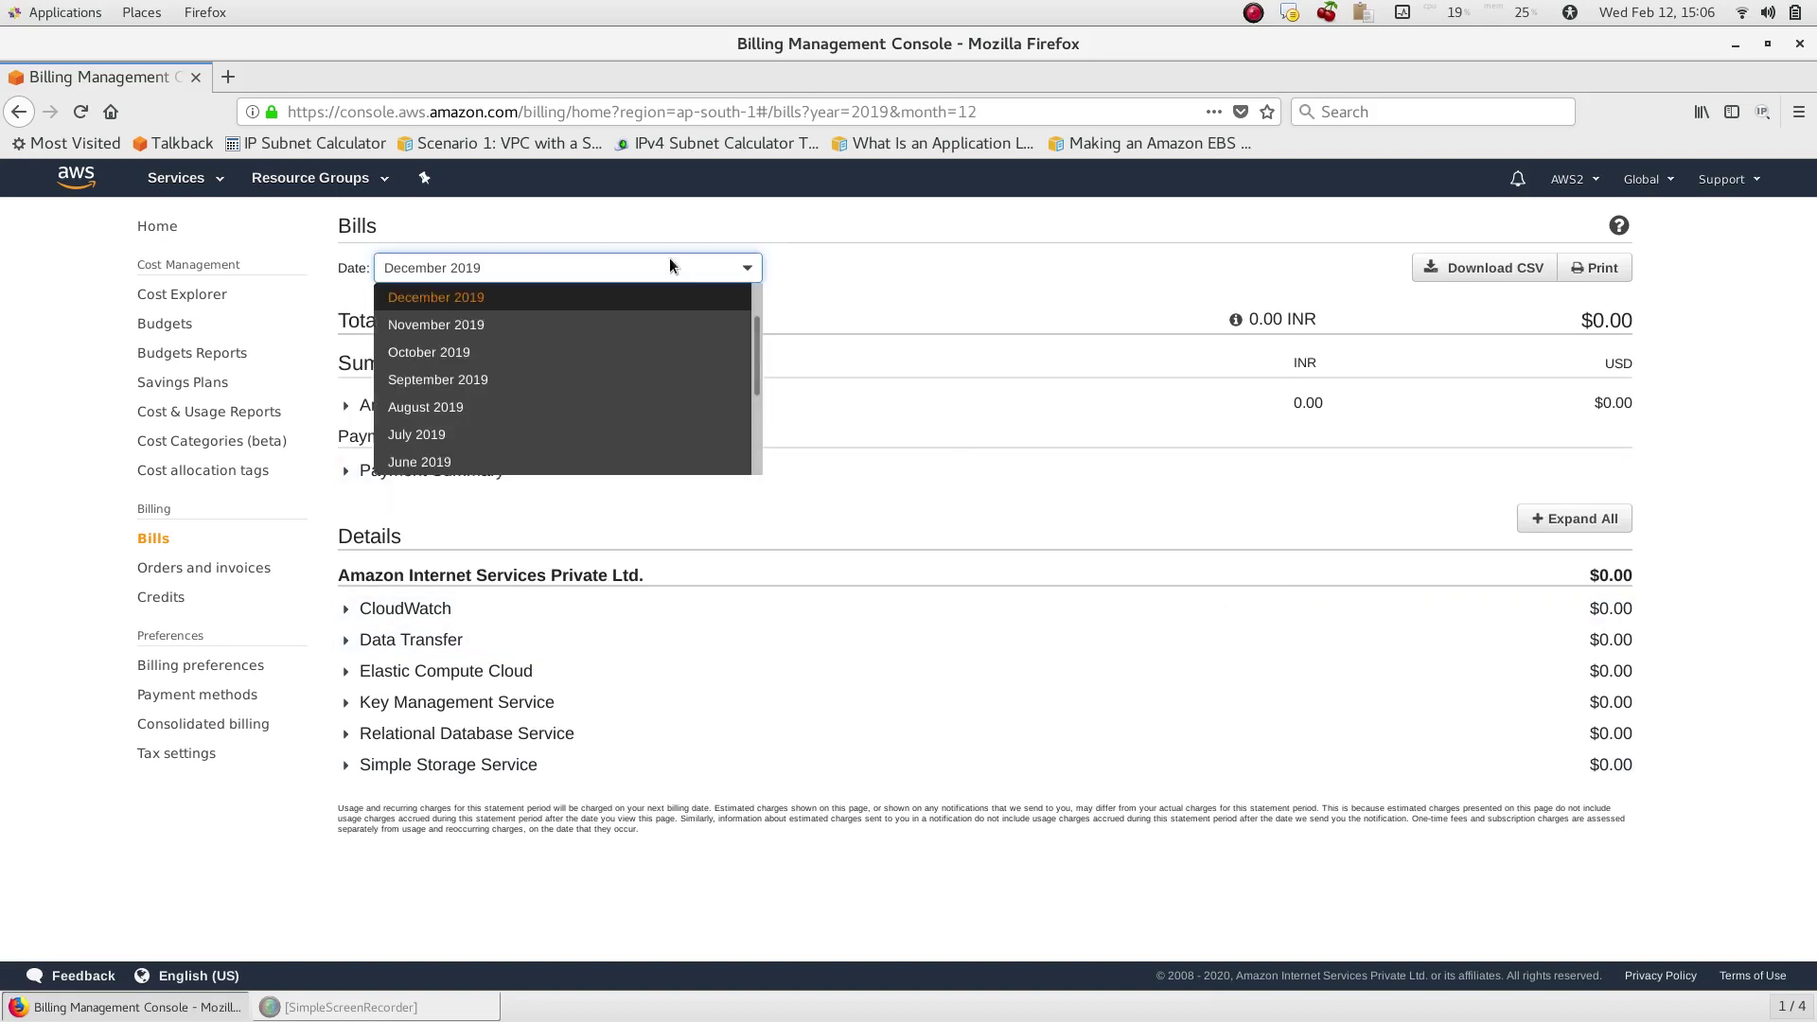
{"action": "scroll", "coordinate": [487, 362], "scroll_direction": "up", "scroll_amount": 2}
{"action": "left_click", "coordinate": [479, 320]}
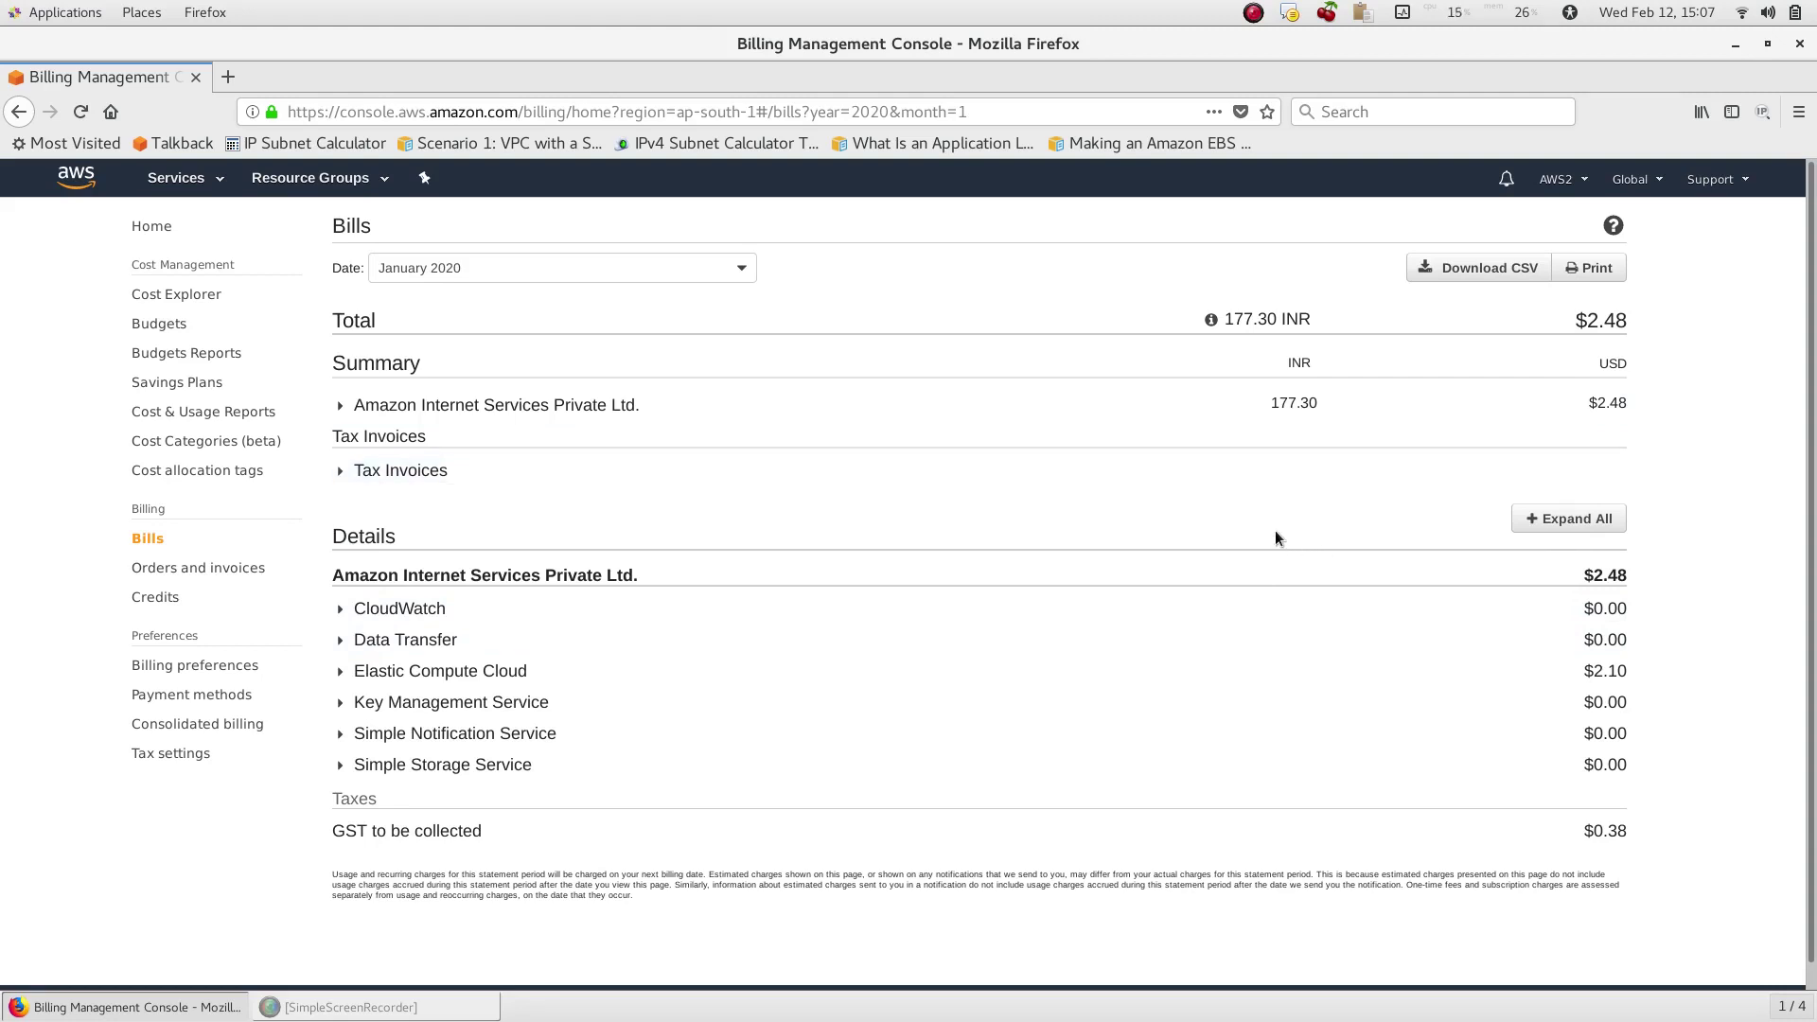
Step: Expand the January bill's Elastic Compute Cloud charges for Asia Pacific (Mumbai) and examine them along with the taxes
{"action": "scroll", "coordinate": [677, 473], "scroll_direction": "down", "scroll_amount": 1}
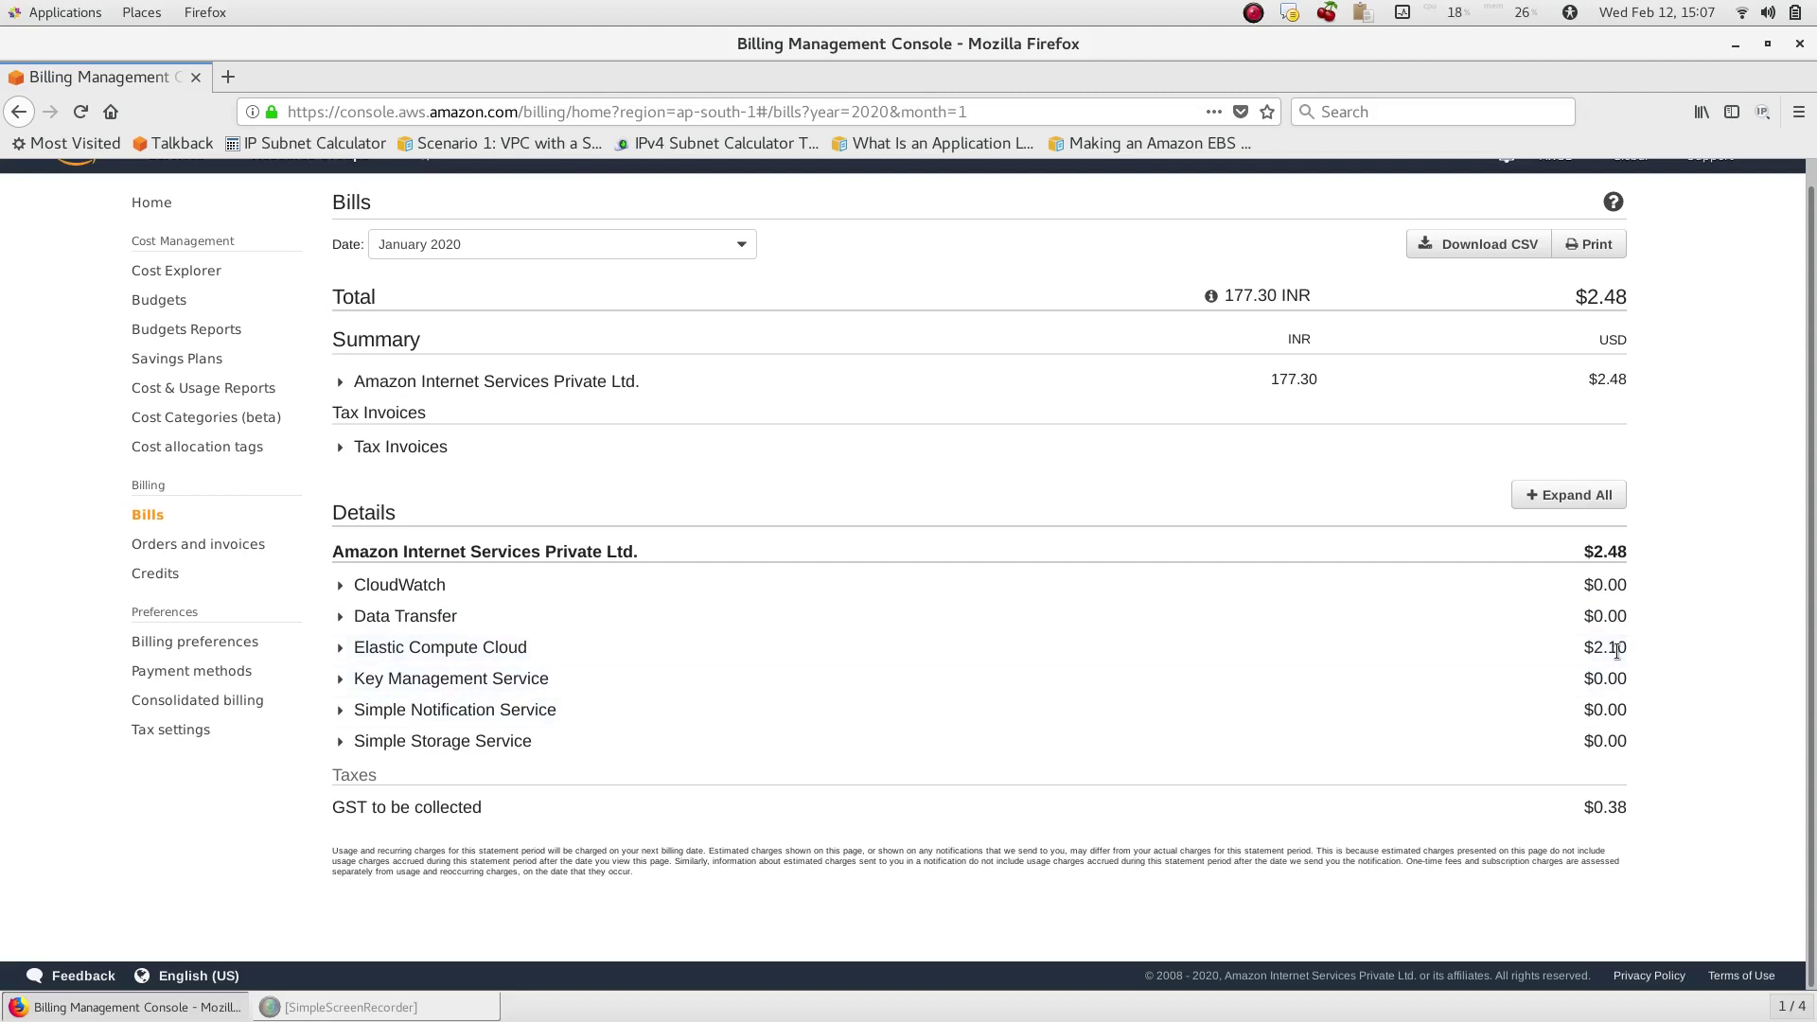
{"action": "scroll", "coordinate": [1617, 651], "scroll_direction": "up", "scroll_amount": 1}
{"action": "scroll", "coordinate": [1609, 649], "scroll_direction": "down", "scroll_amount": 1}
{"action": "left_click", "coordinate": [348, 652]}
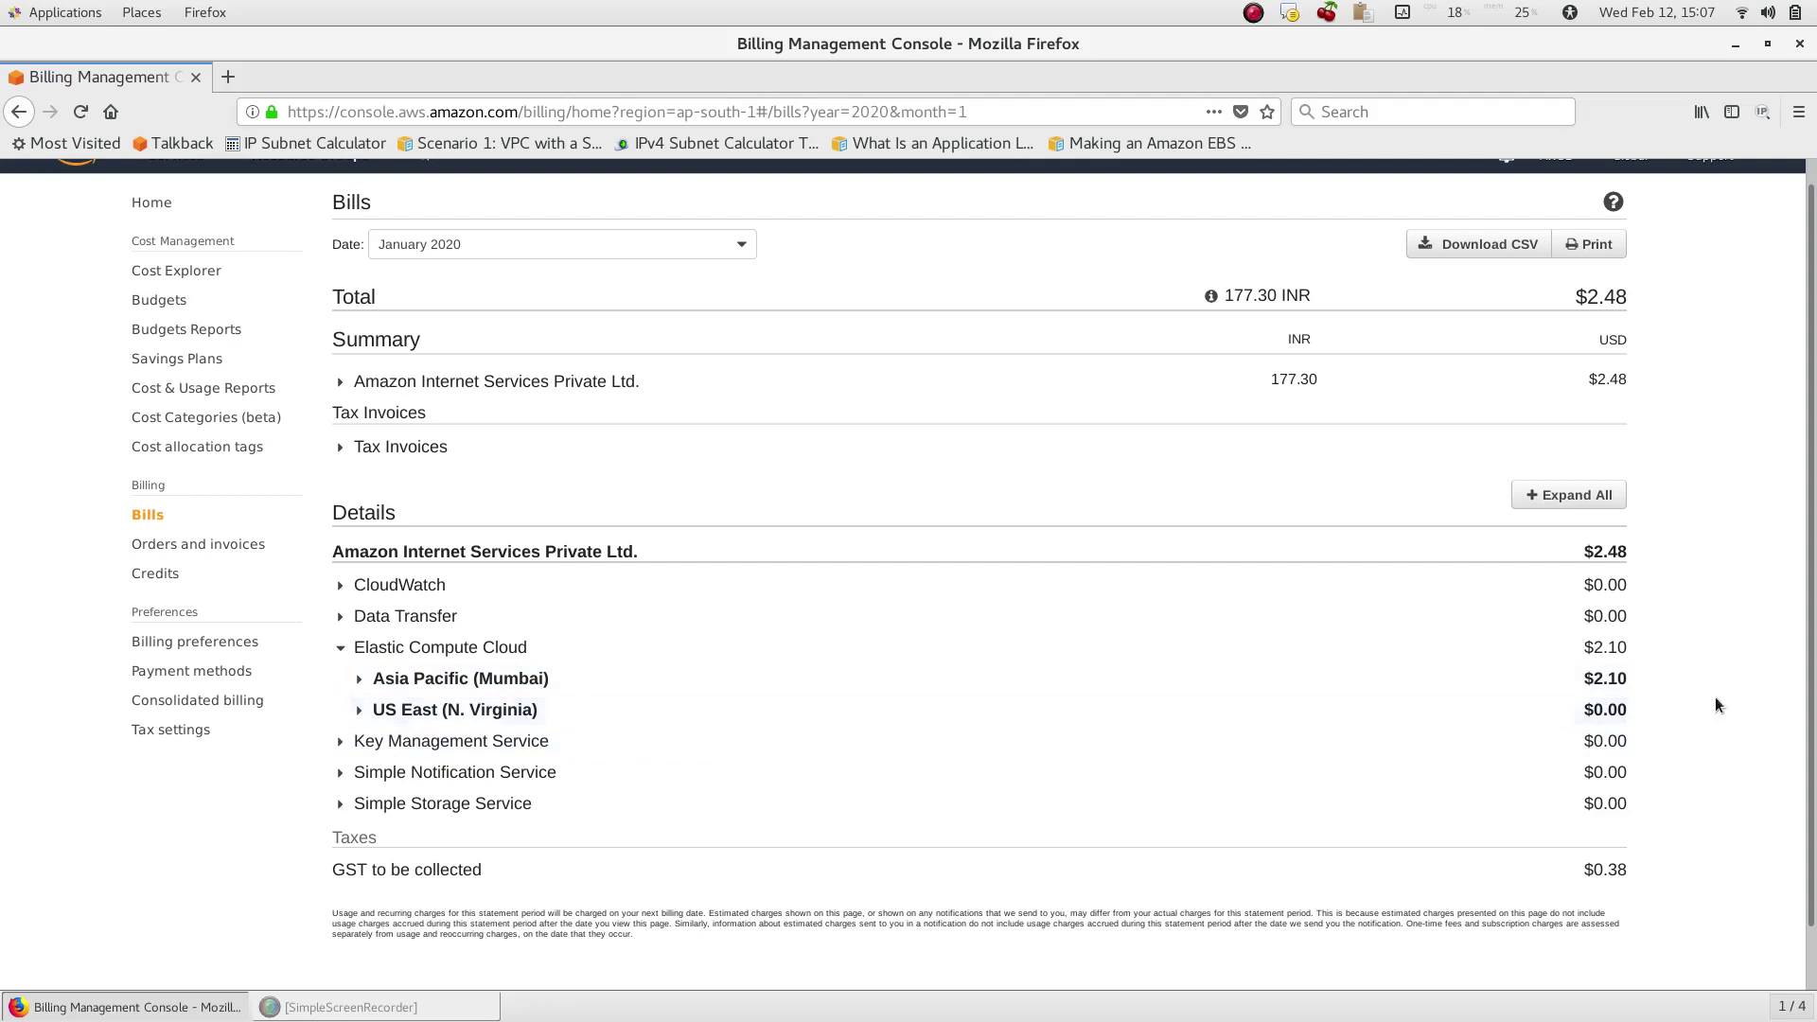
{"action": "left_click", "coordinate": [395, 682]}
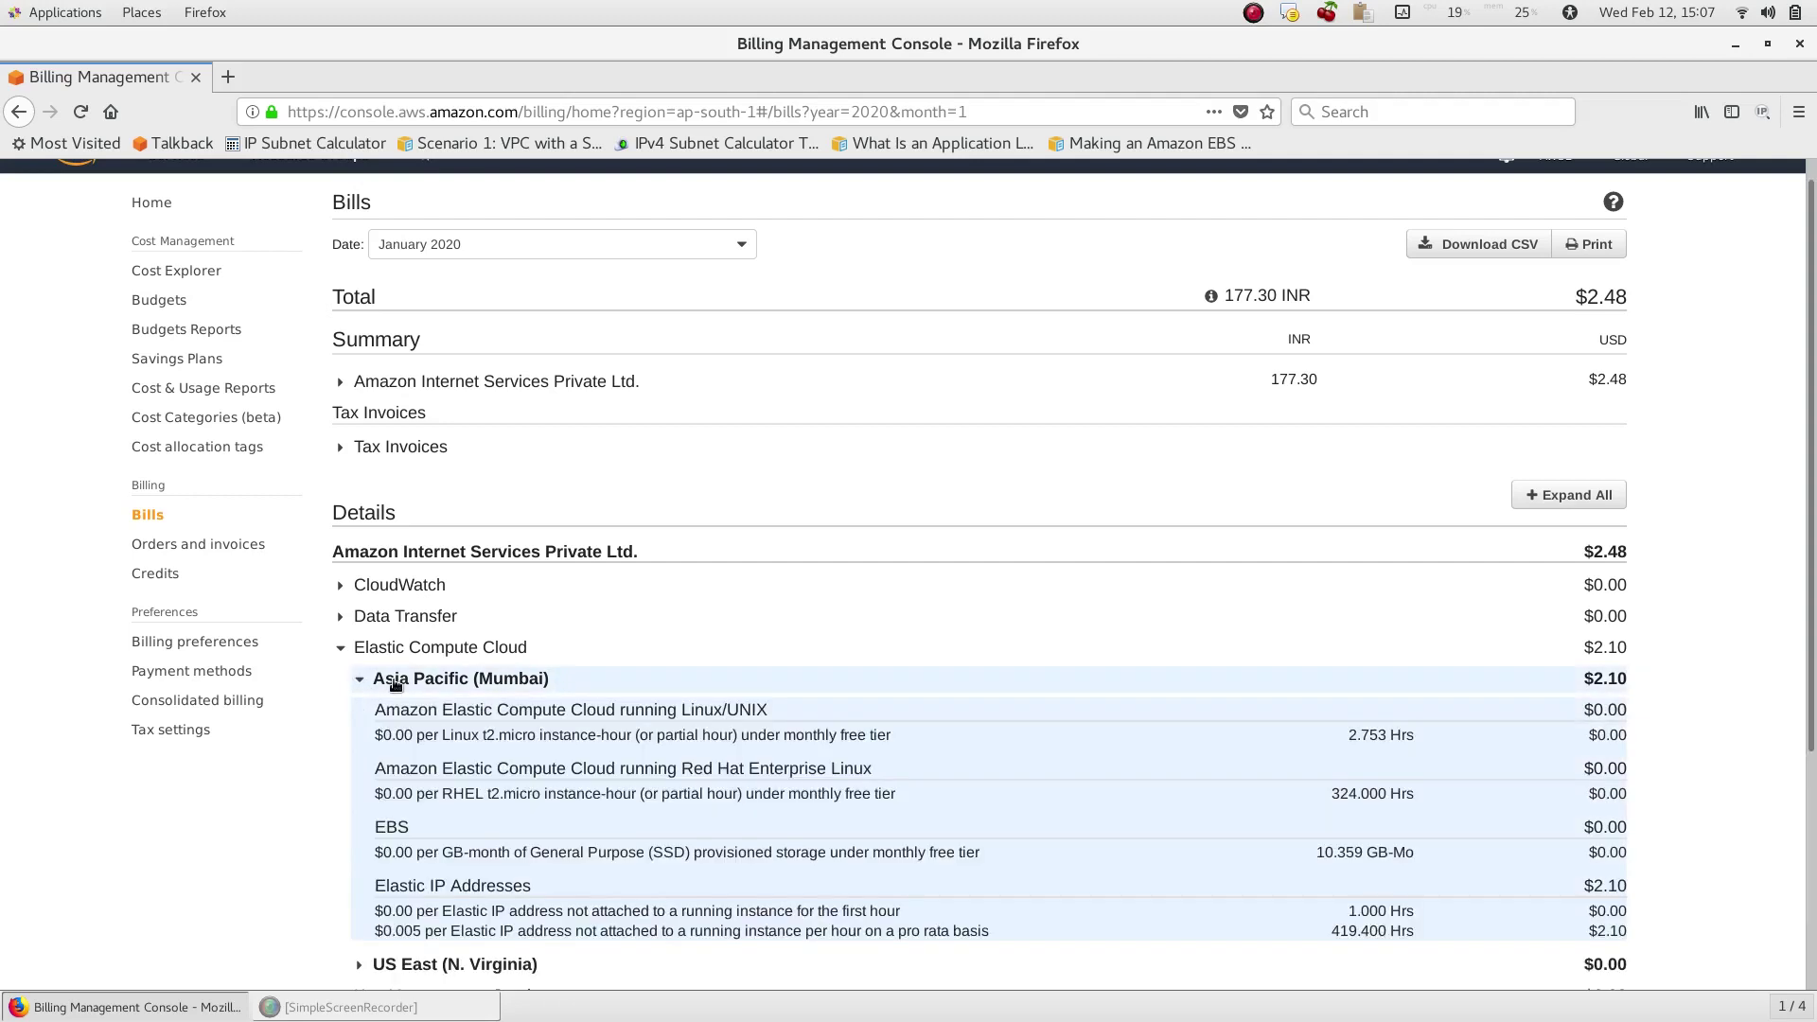
{"action": "scroll", "coordinate": [396, 681], "scroll_direction": "down", "scroll_amount": 2}
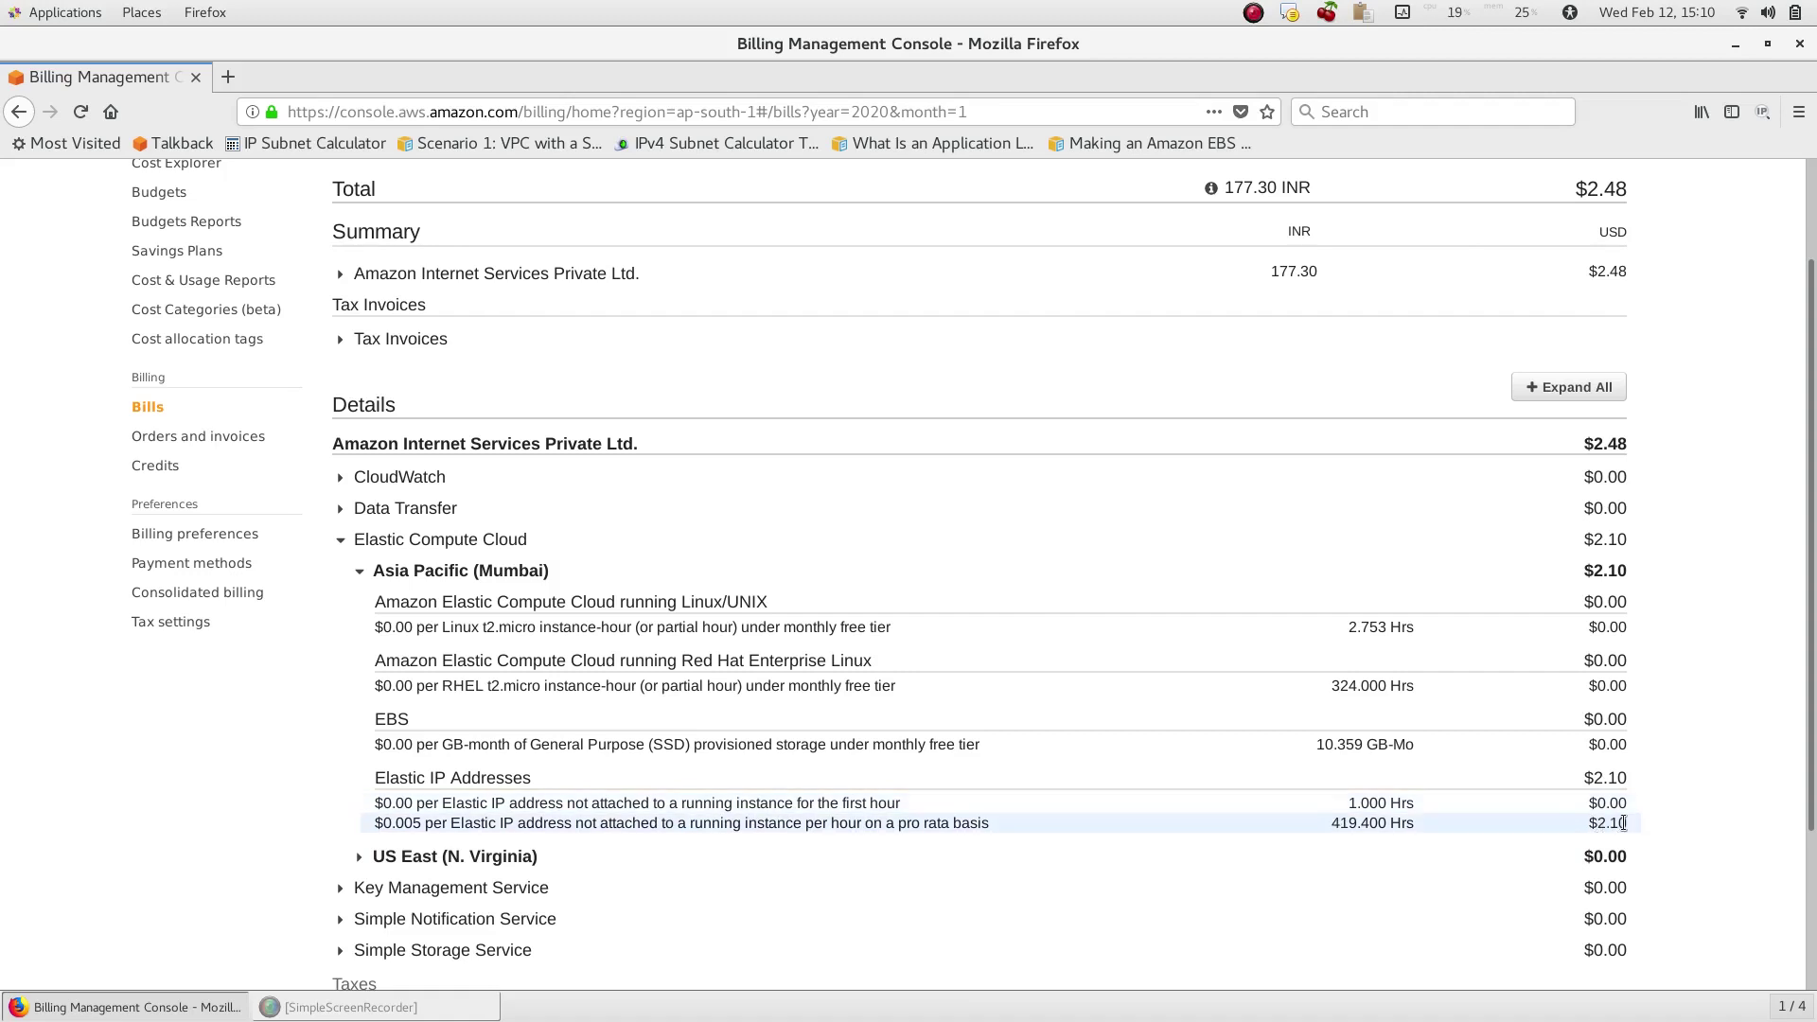
{"action": "scroll", "coordinate": [1622, 823], "scroll_direction": "down", "scroll_amount": 2}
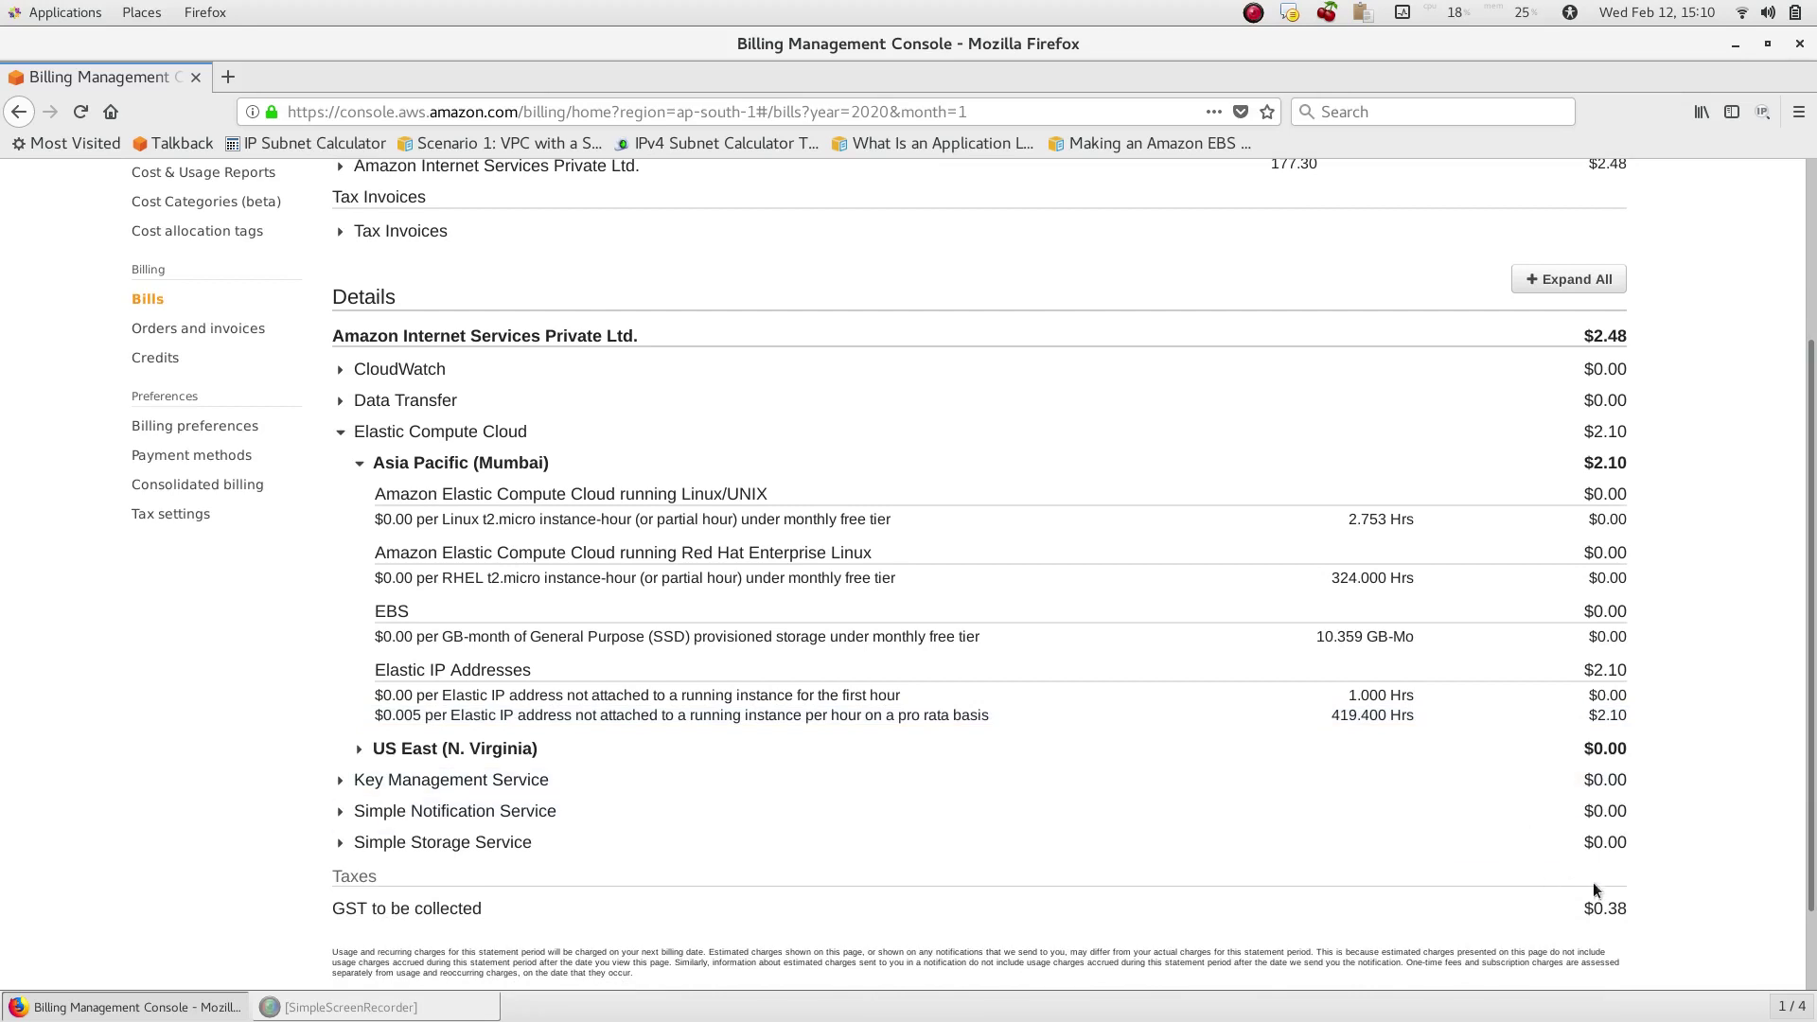
{"action": "scroll", "coordinate": [1632, 901], "scroll_direction": "down", "scroll_amount": 1}
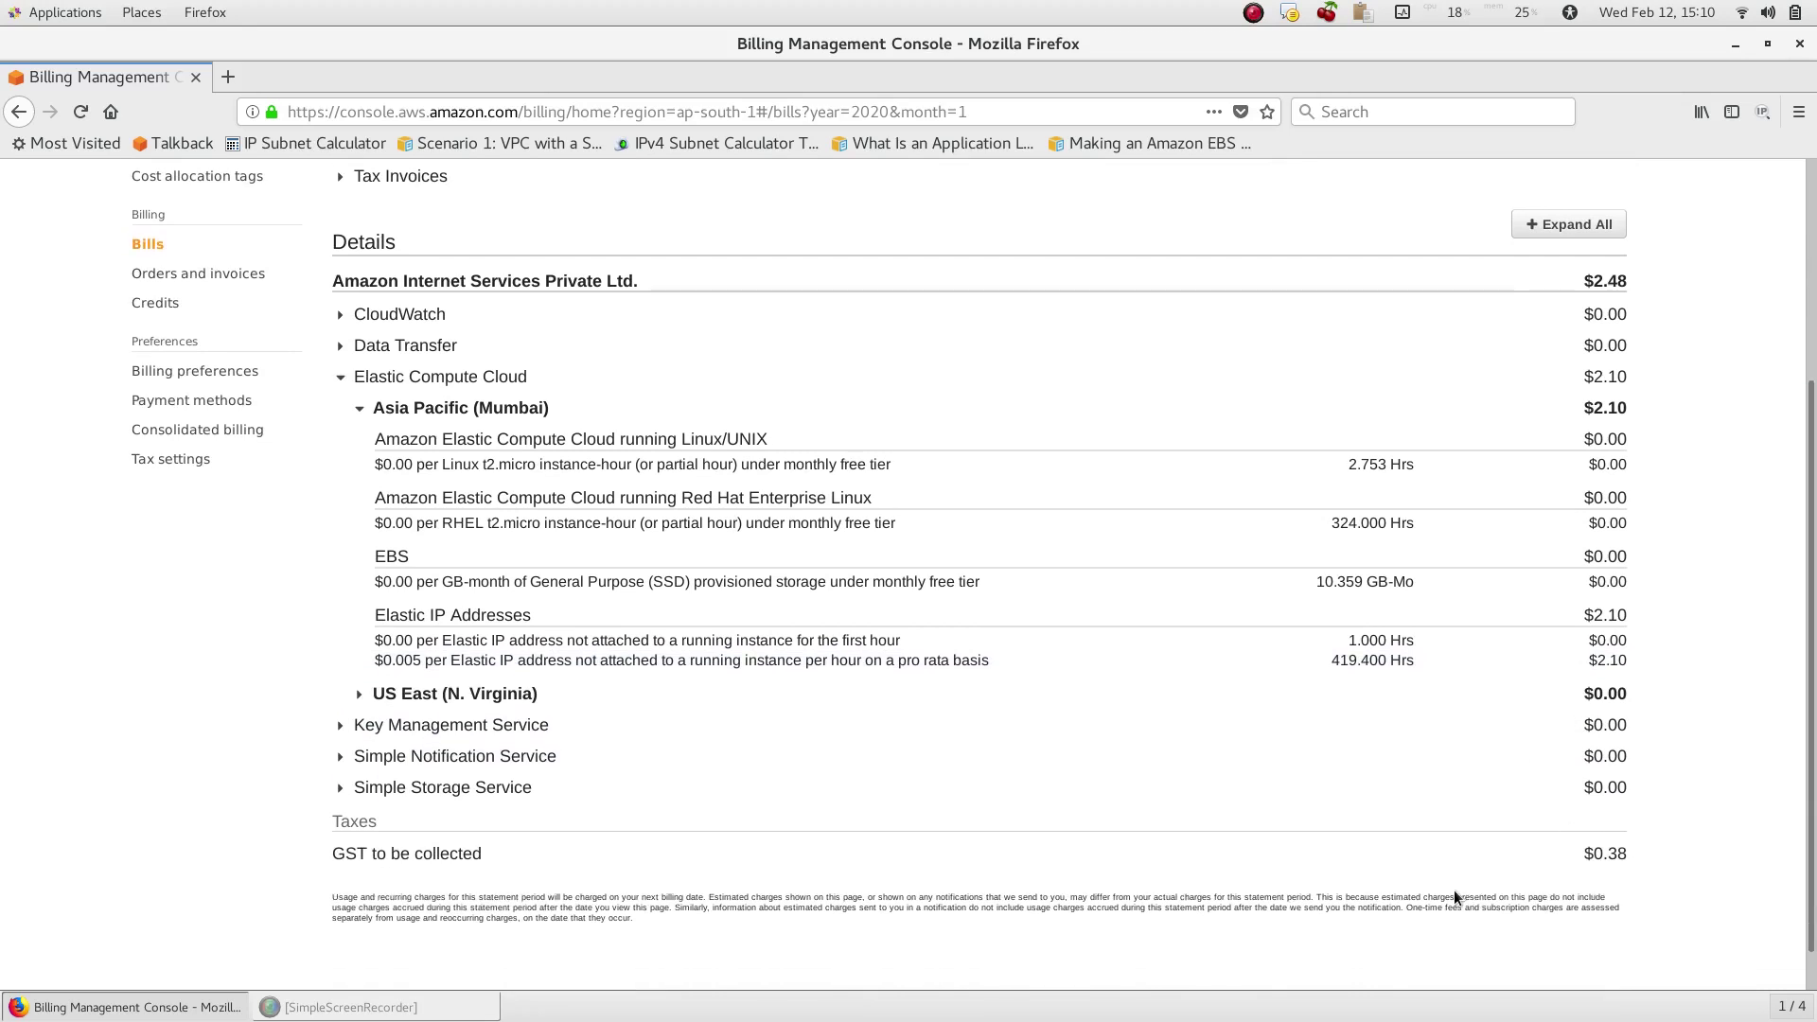
{"action": "scroll", "coordinate": [1454, 897], "scroll_direction": "up", "scroll_amount": 5}
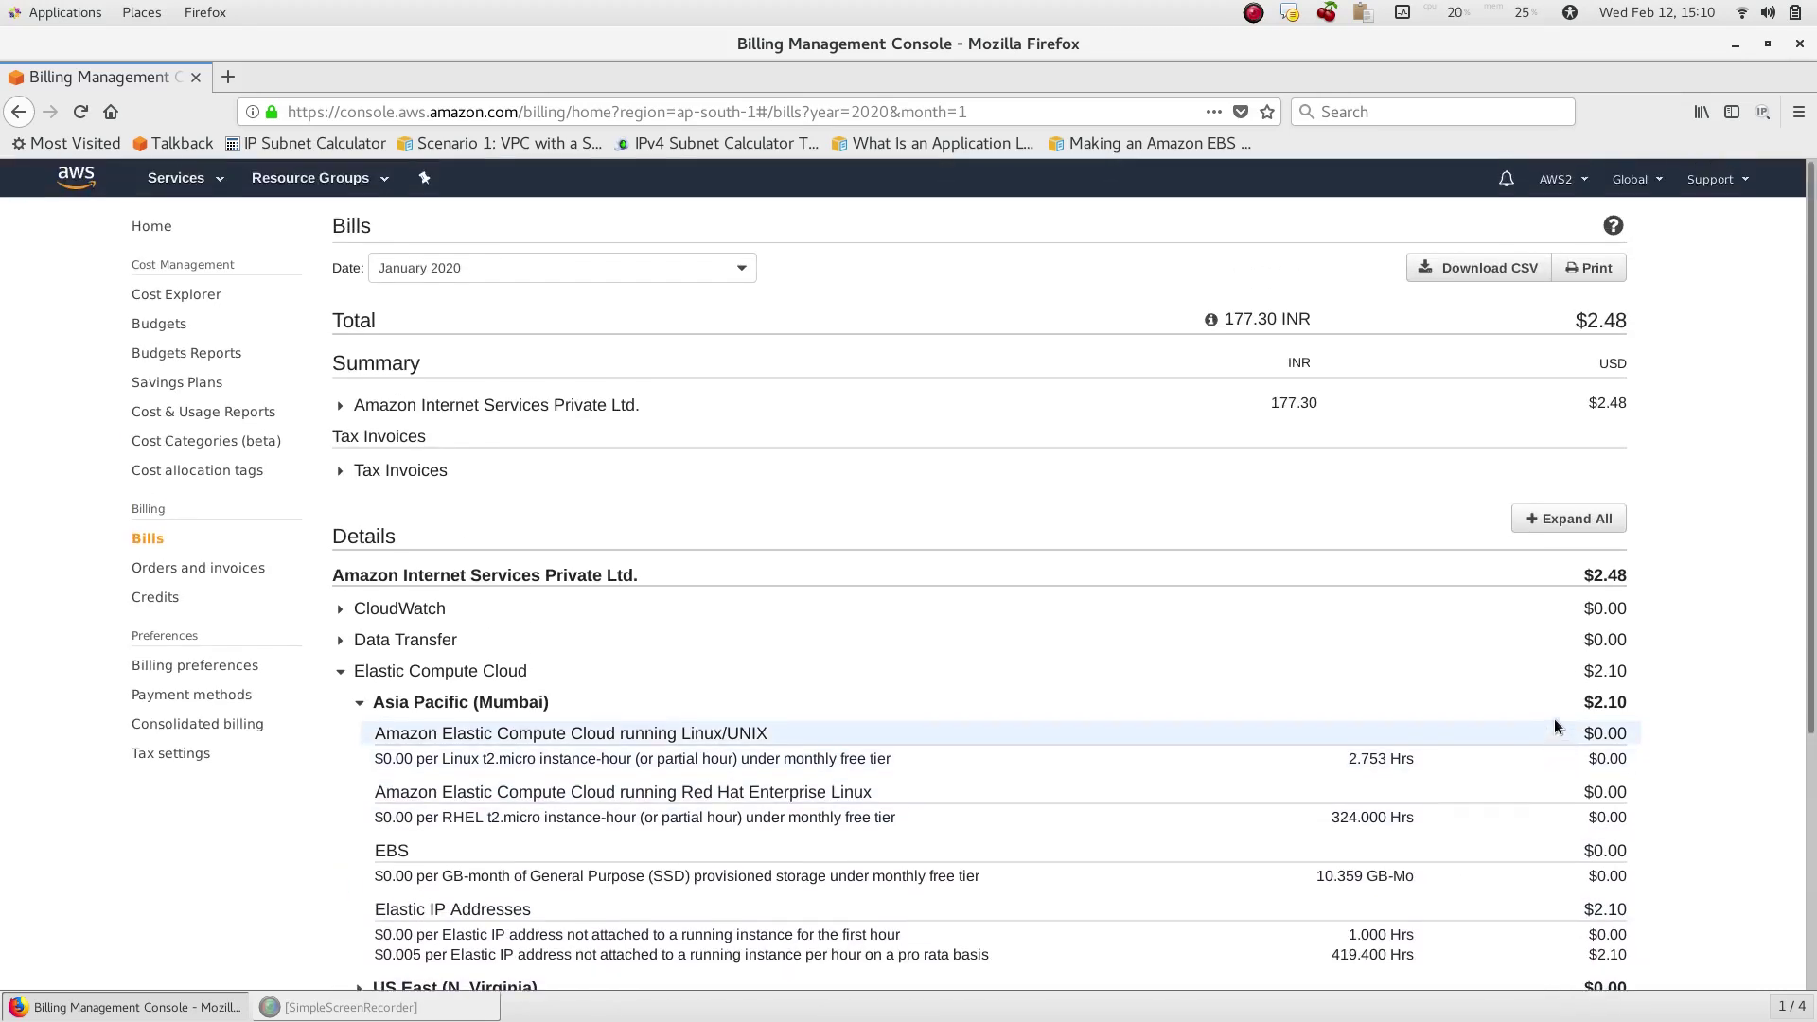
Step: Display the February 2020 bill and examine its Elastic Compute Cloud charges for Asia Pacific (Mumbai)
{"action": "left_click", "coordinate": [692, 274]}
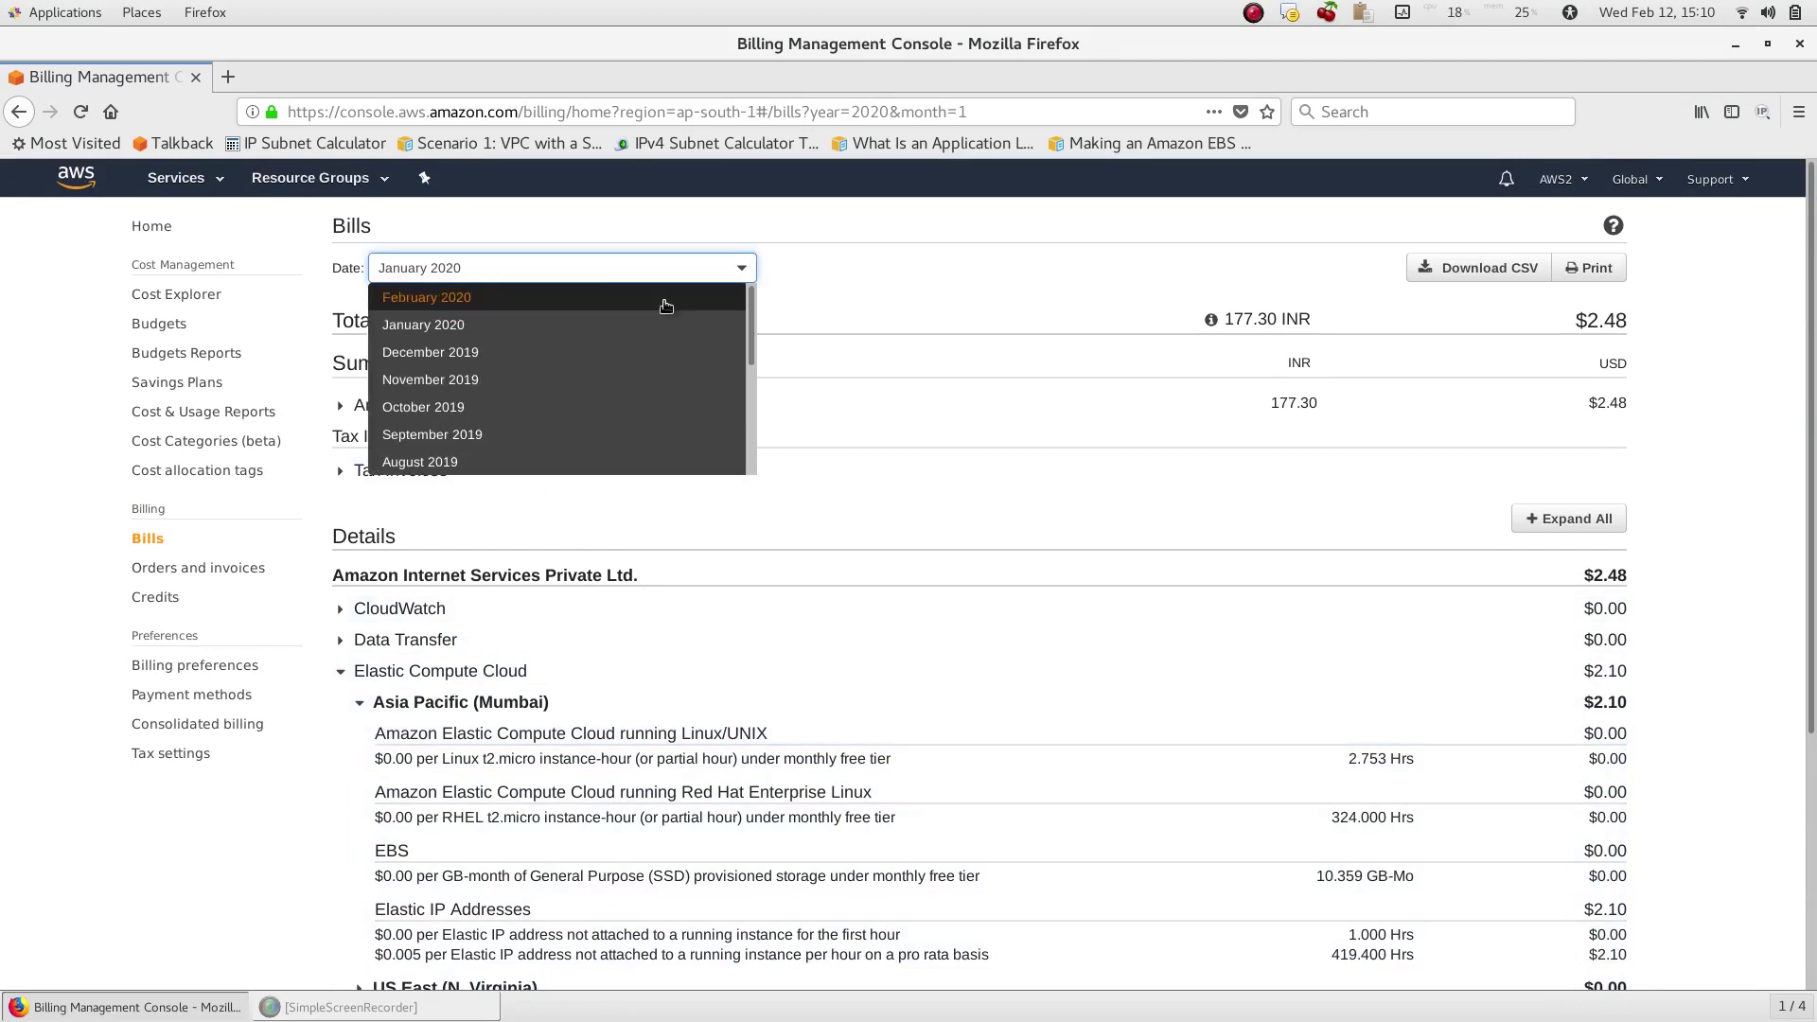
{"action": "left_click", "coordinate": [566, 303]}
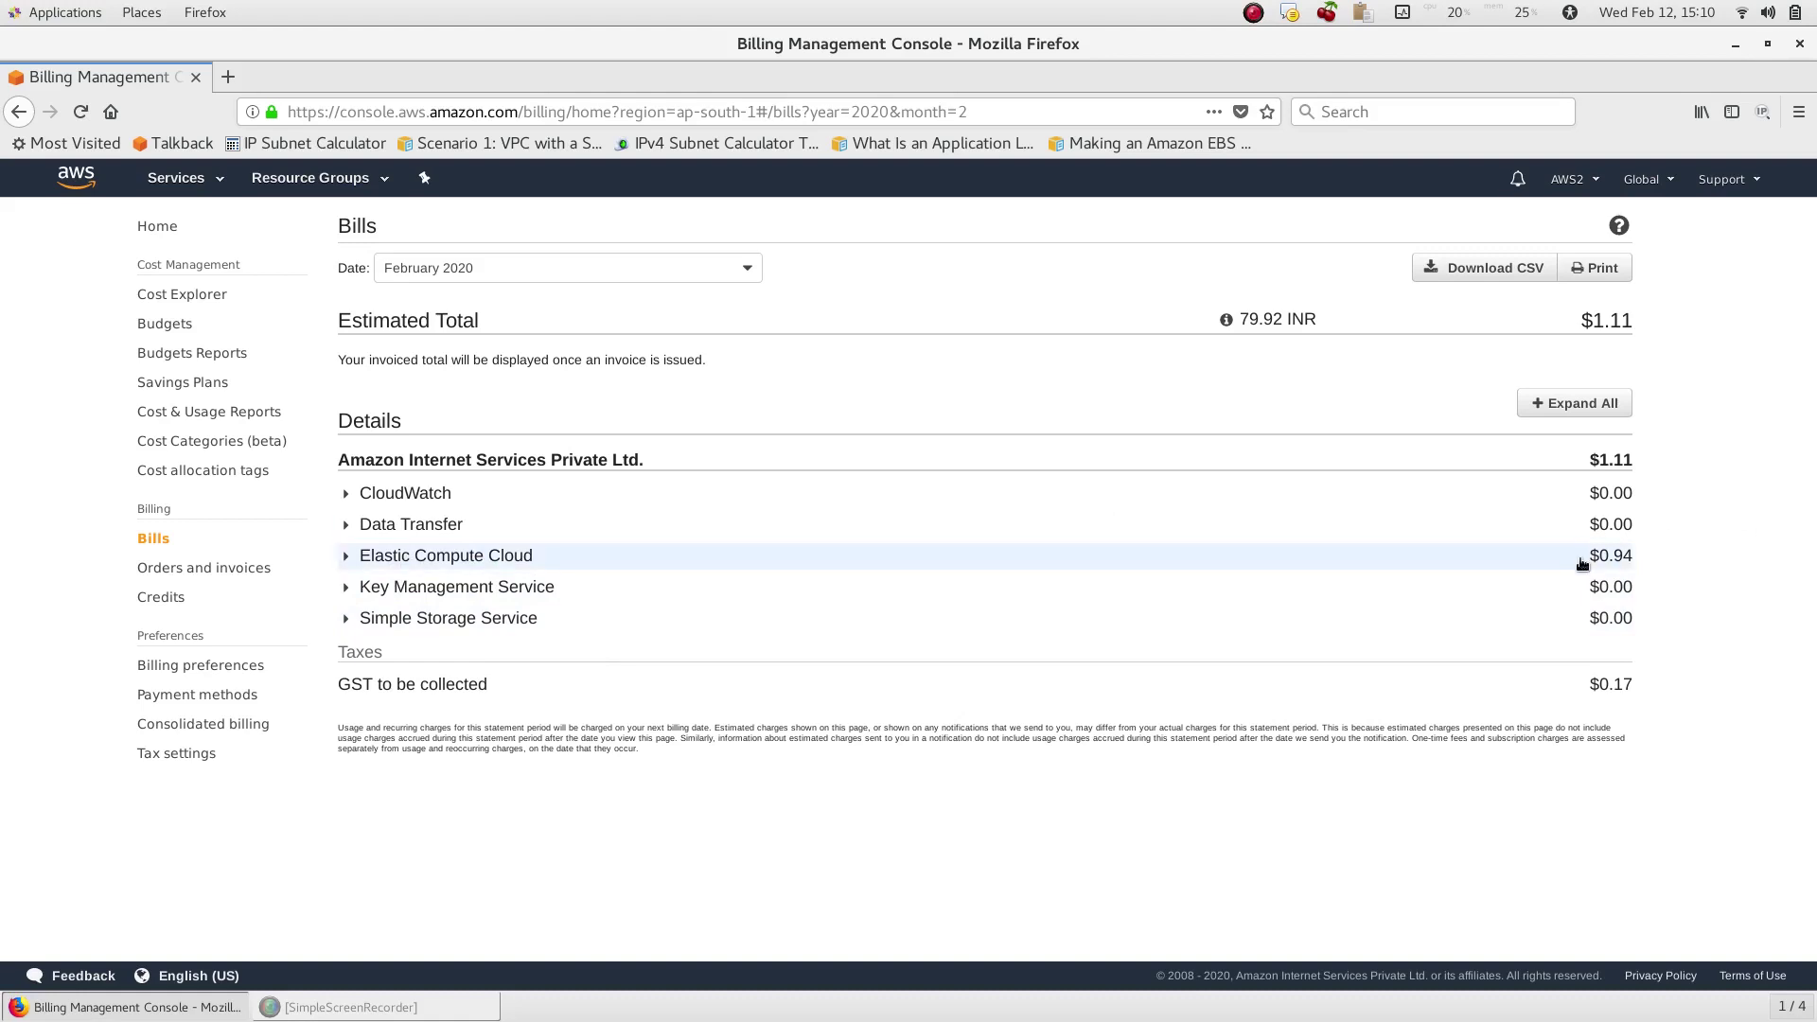
{"action": "left_click", "coordinate": [398, 559]}
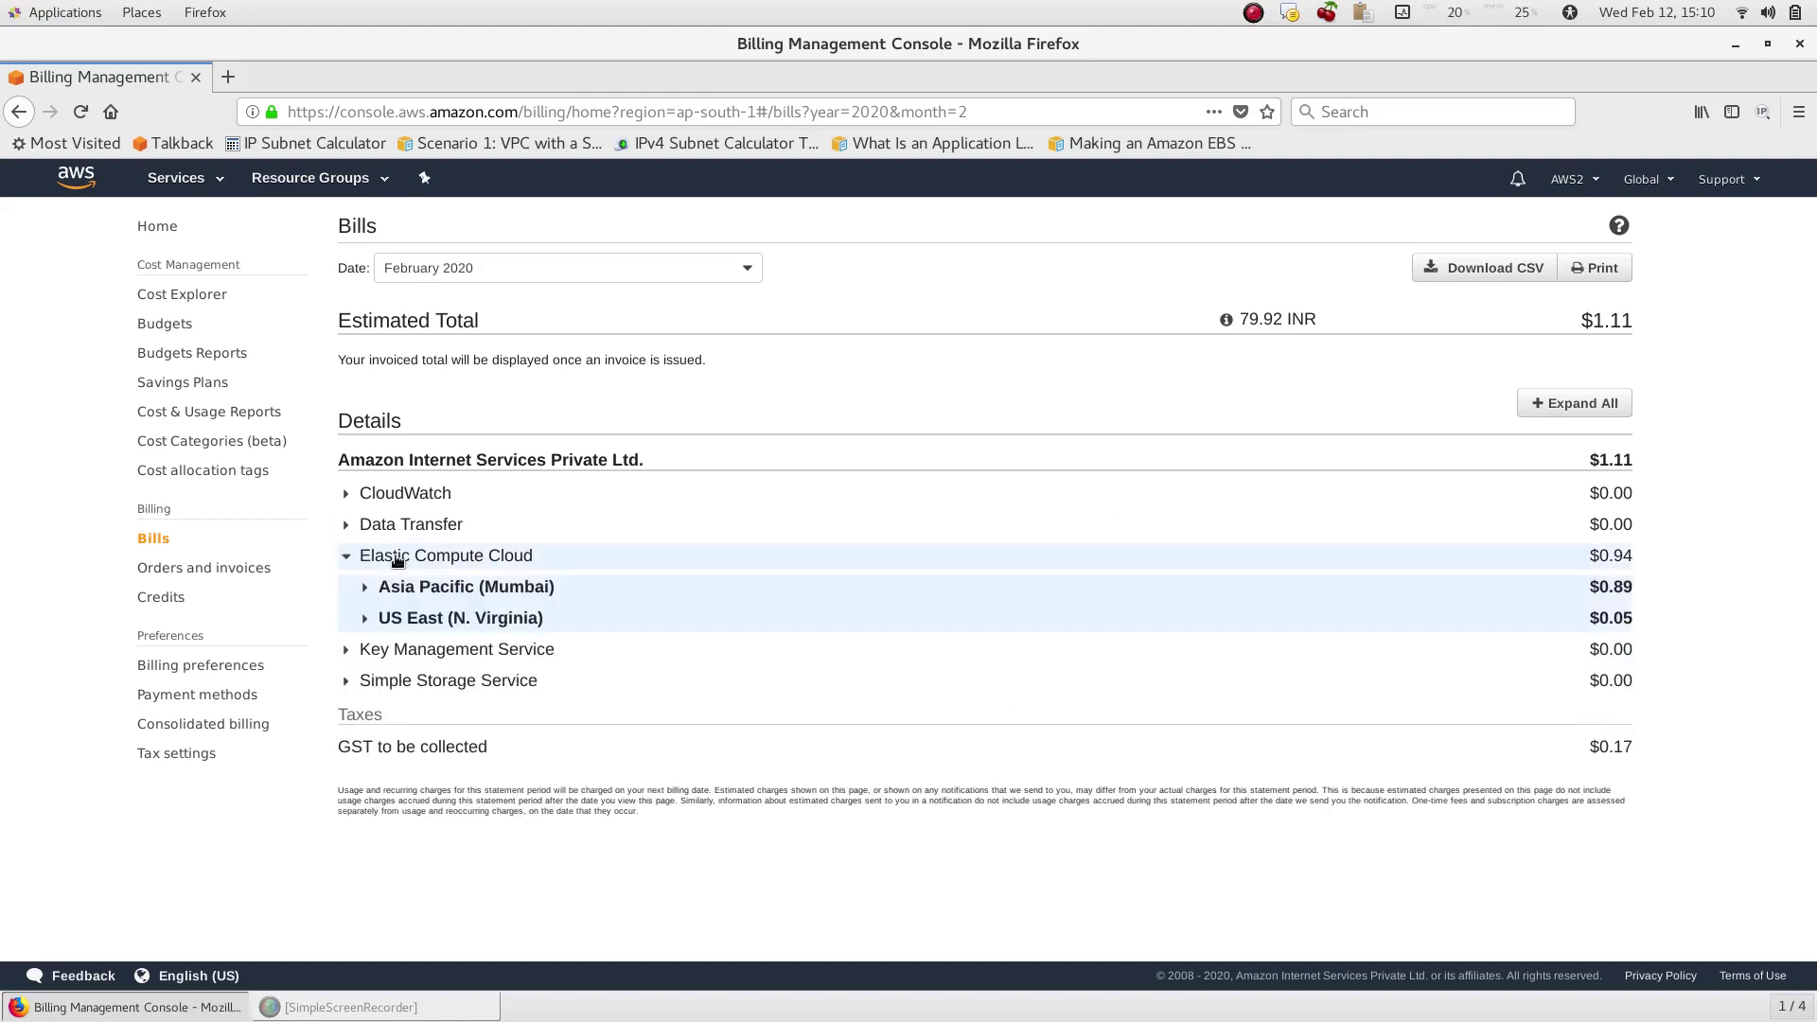
{"action": "left_click", "coordinate": [473, 594]}
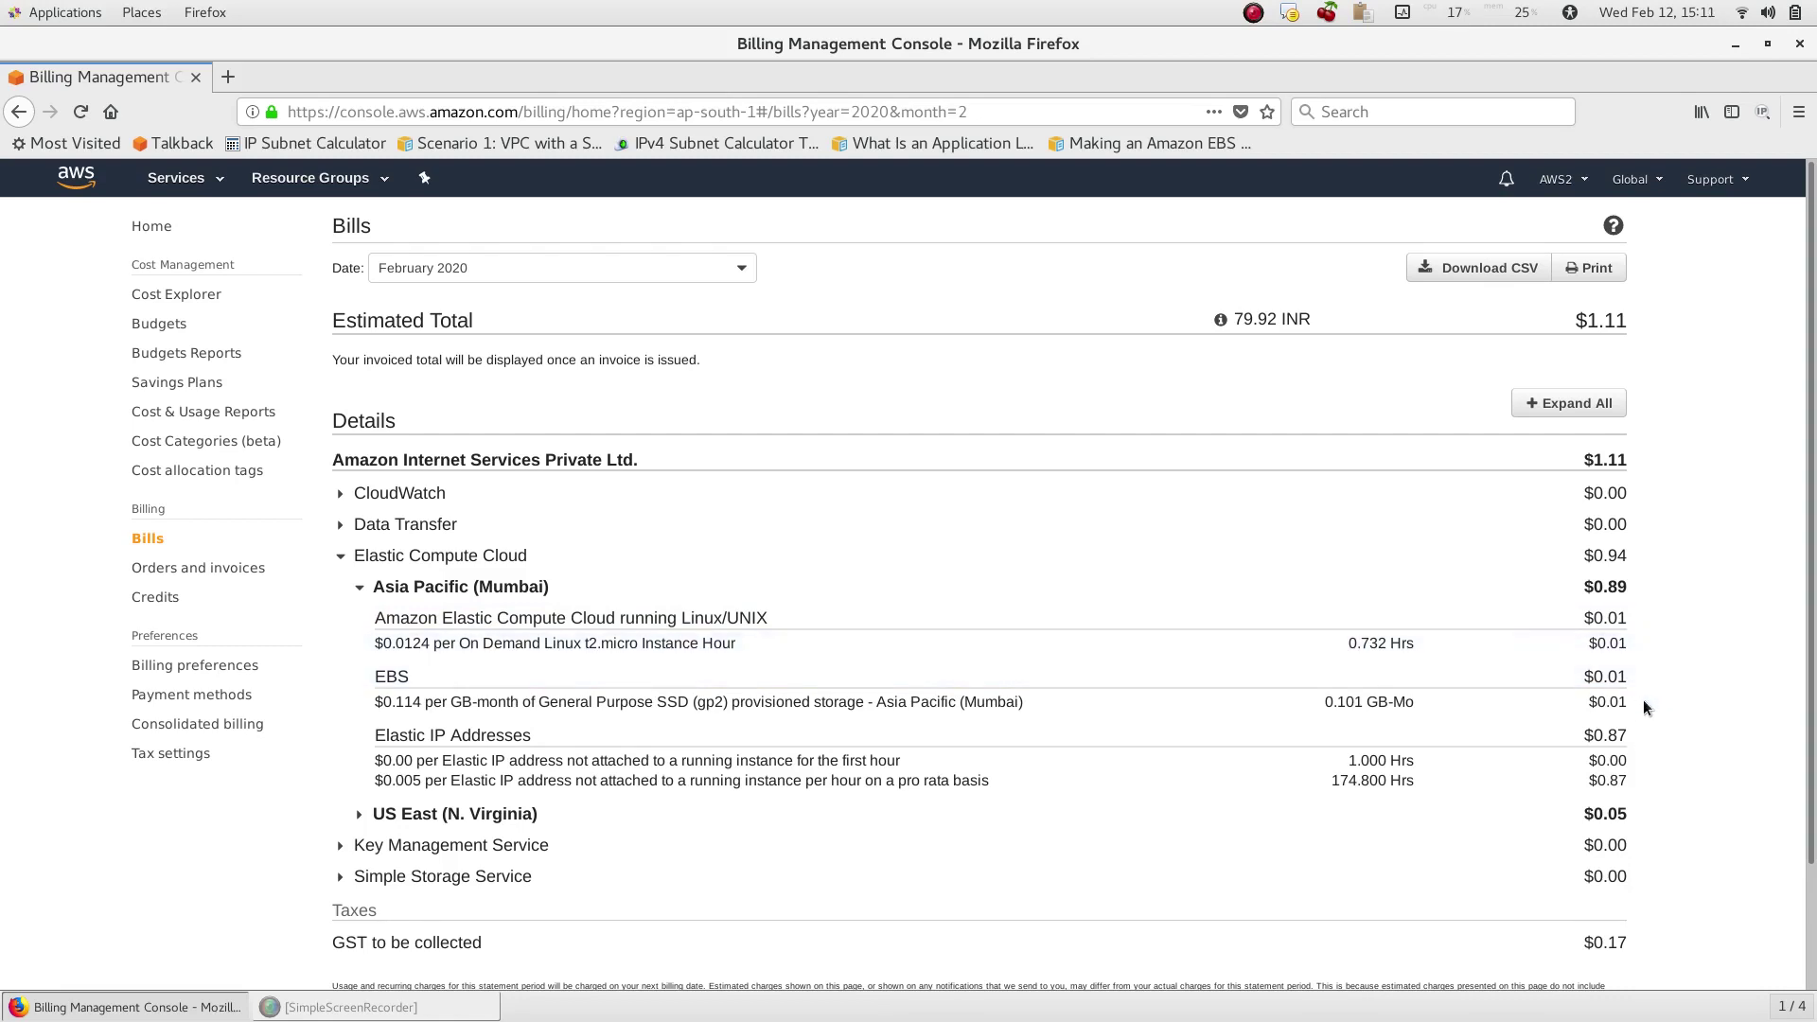
{"action": "scroll", "coordinate": [616, 703], "scroll_direction": "down", "scroll_amount": 1}
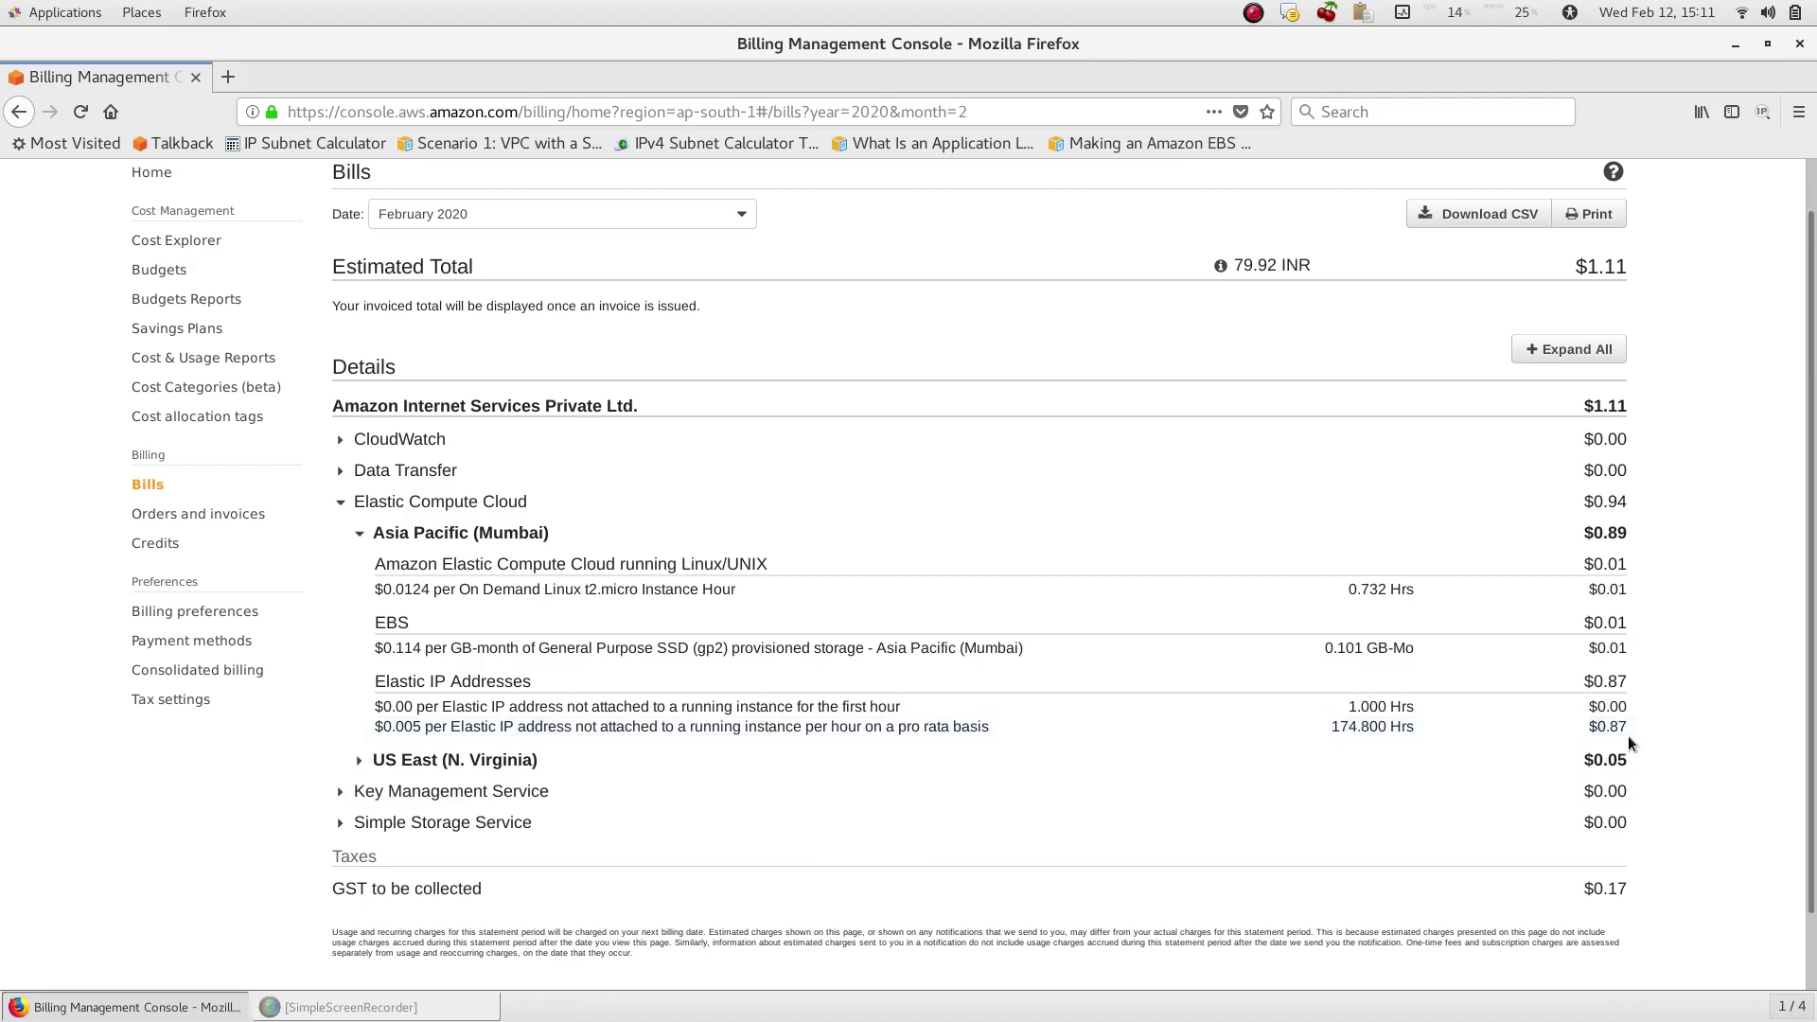
{"action": "scroll", "coordinate": [1624, 757], "scroll_direction": "down", "scroll_amount": 1}
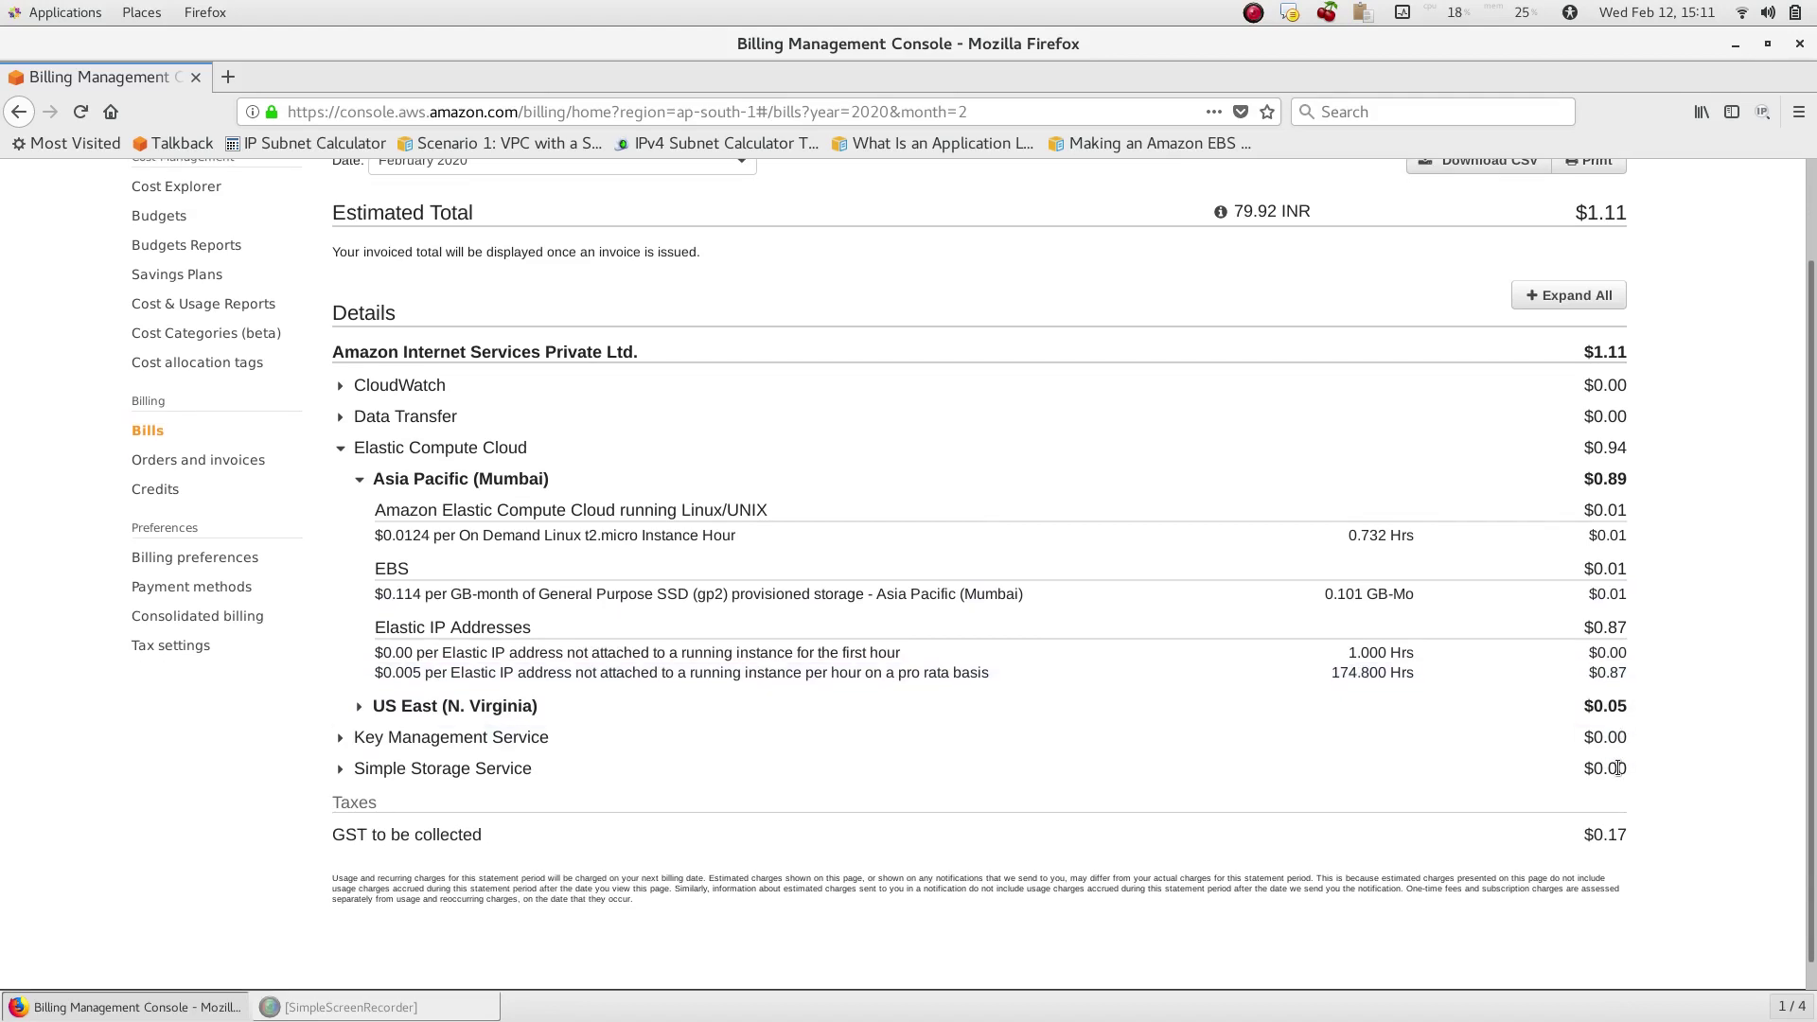
{"action": "scroll", "coordinate": [1620, 766], "scroll_direction": "up", "scroll_amount": 2}
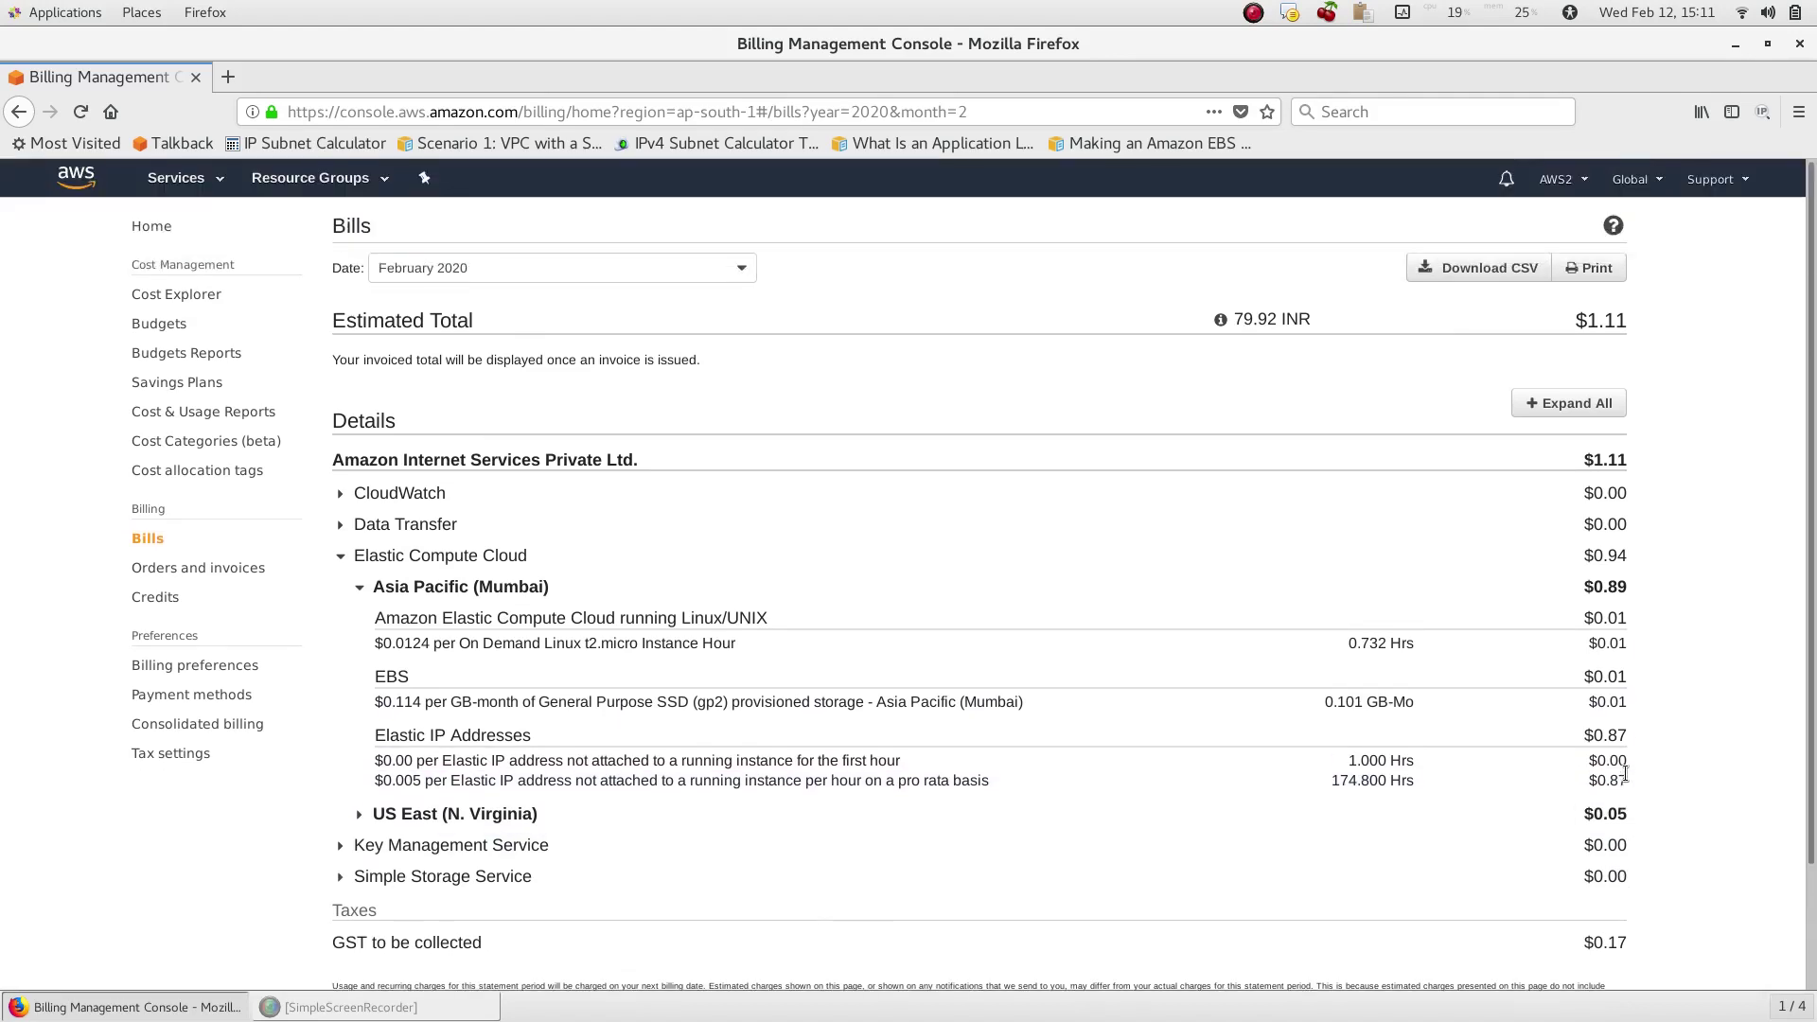
{"action": "left_click", "coordinate": [753, 274]}
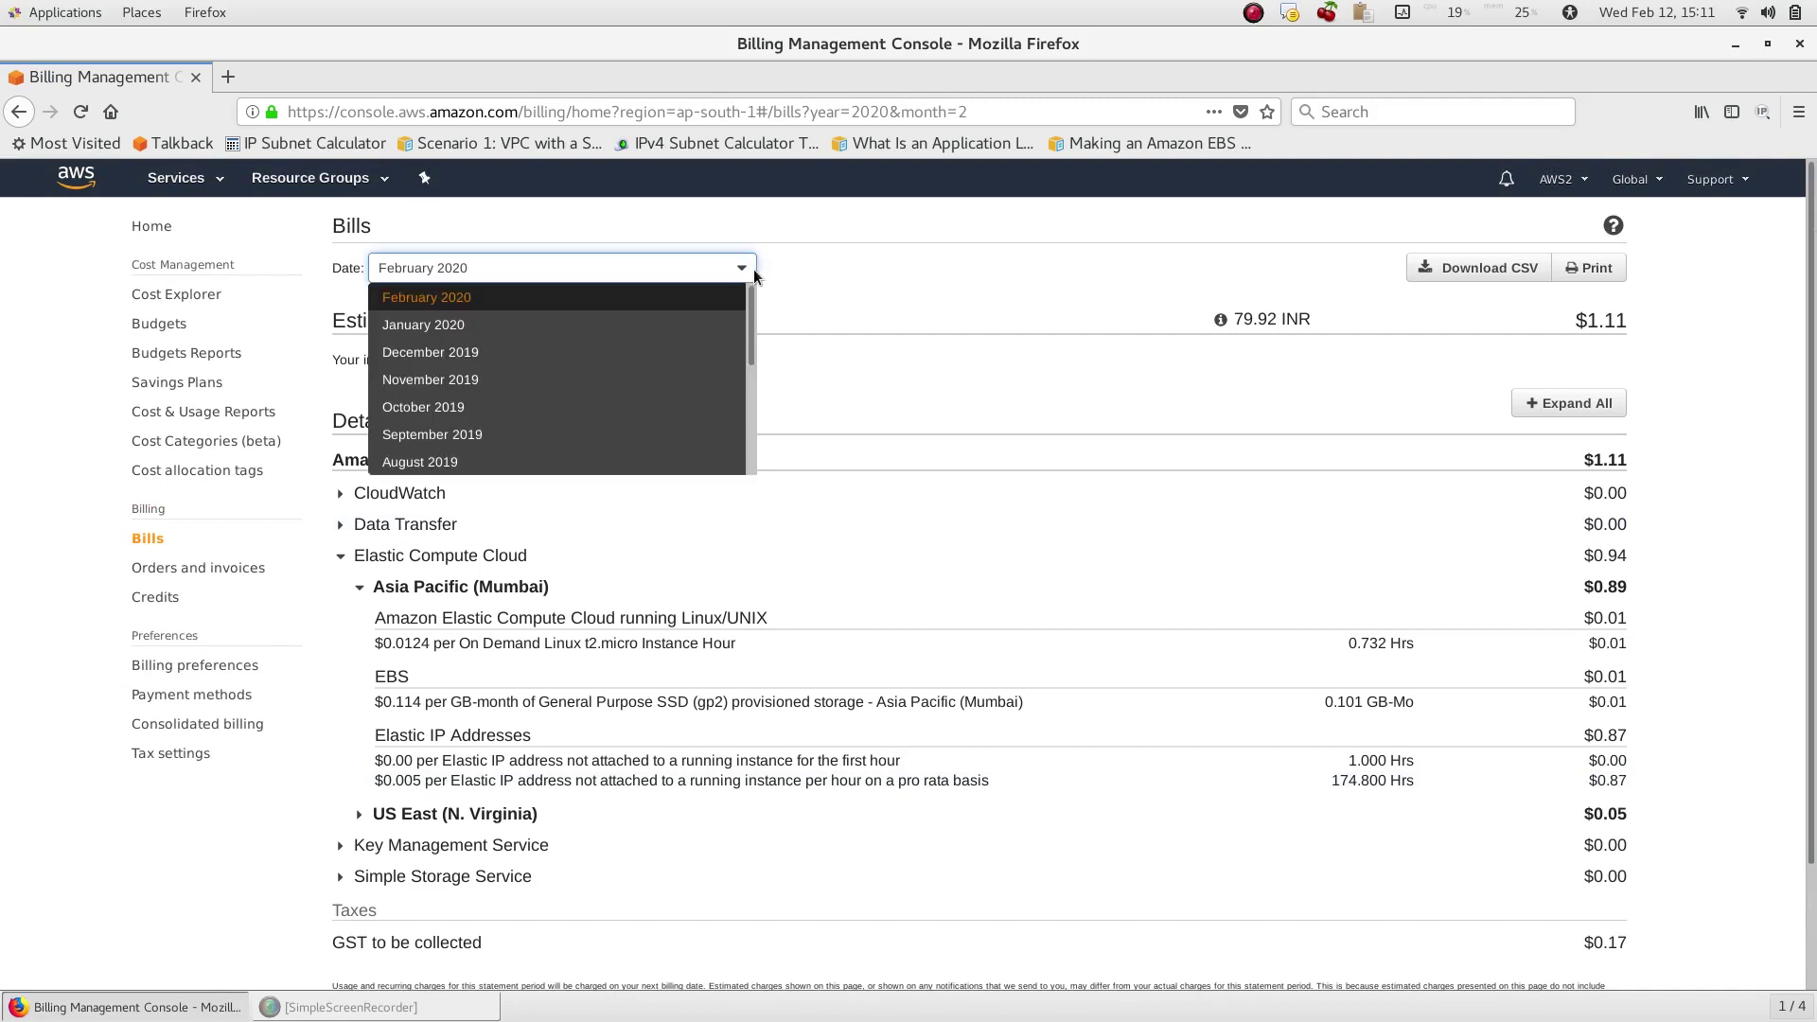
{"action": "left_click", "coordinate": [1200, 385]}
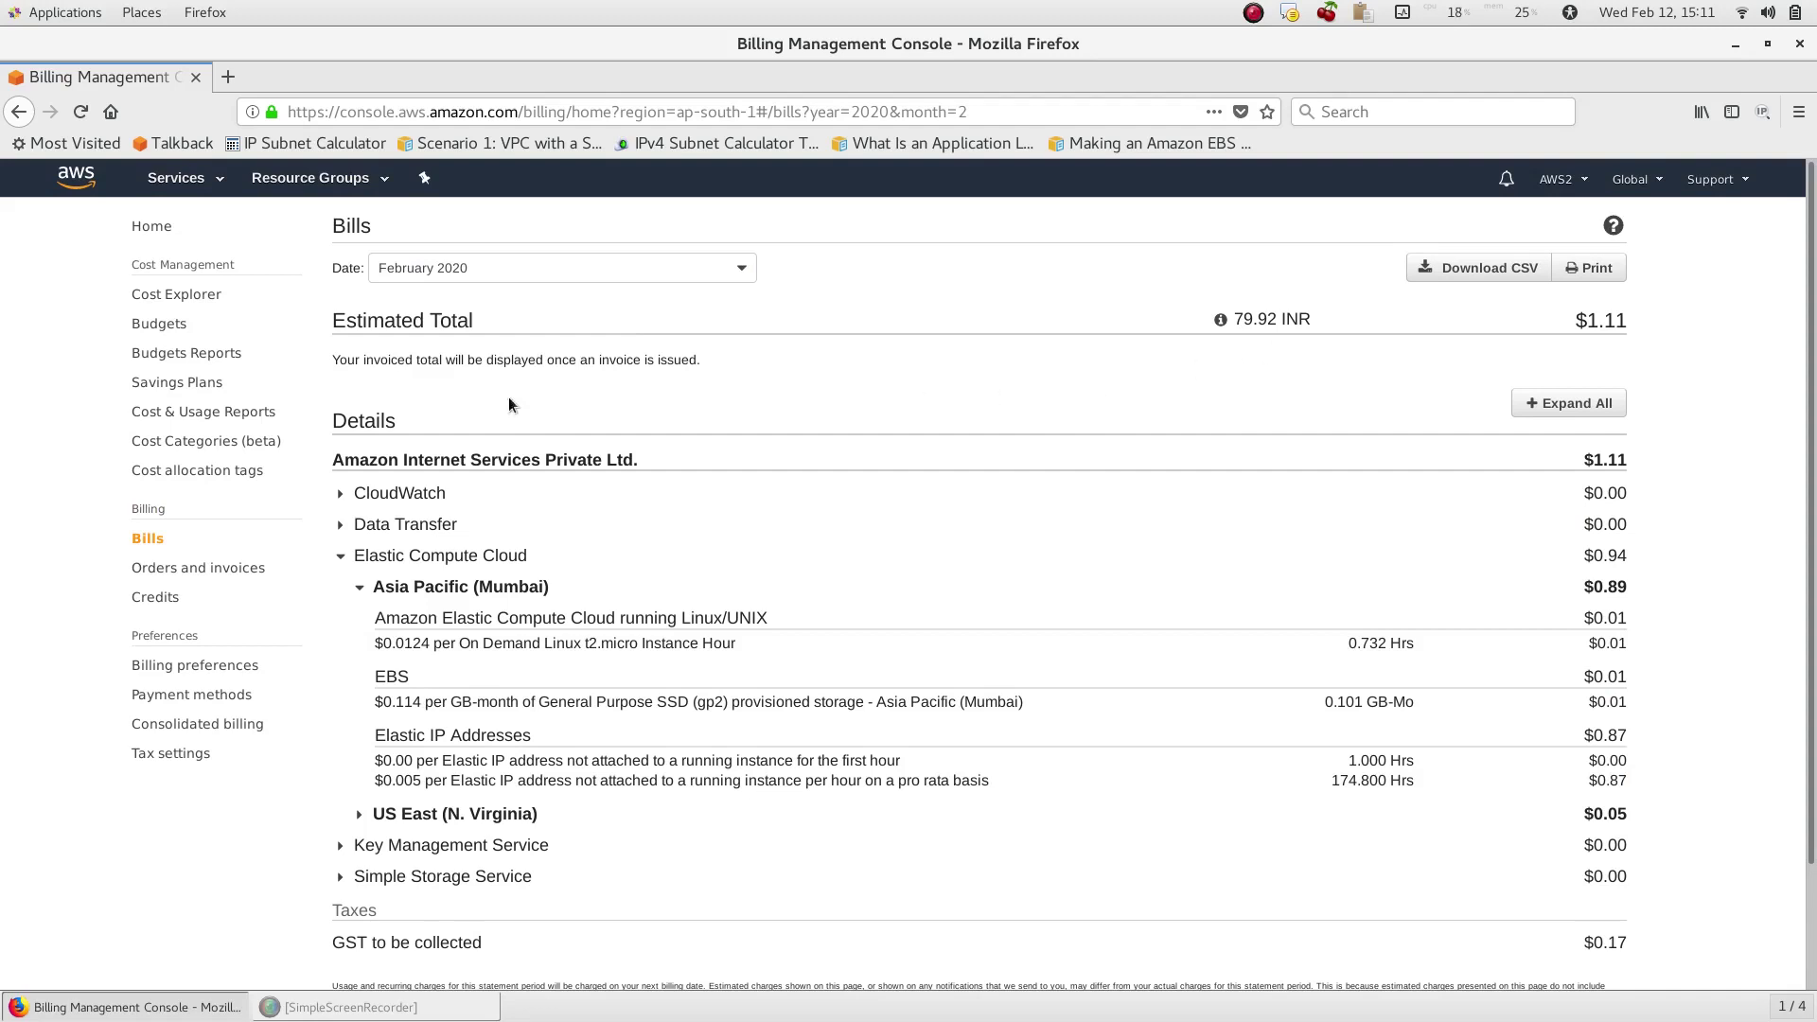
Step: Open the orders and invoices page and start the payment of the overdue invoice dated 2020-02-03
{"action": "left_click", "coordinate": [210, 571]}
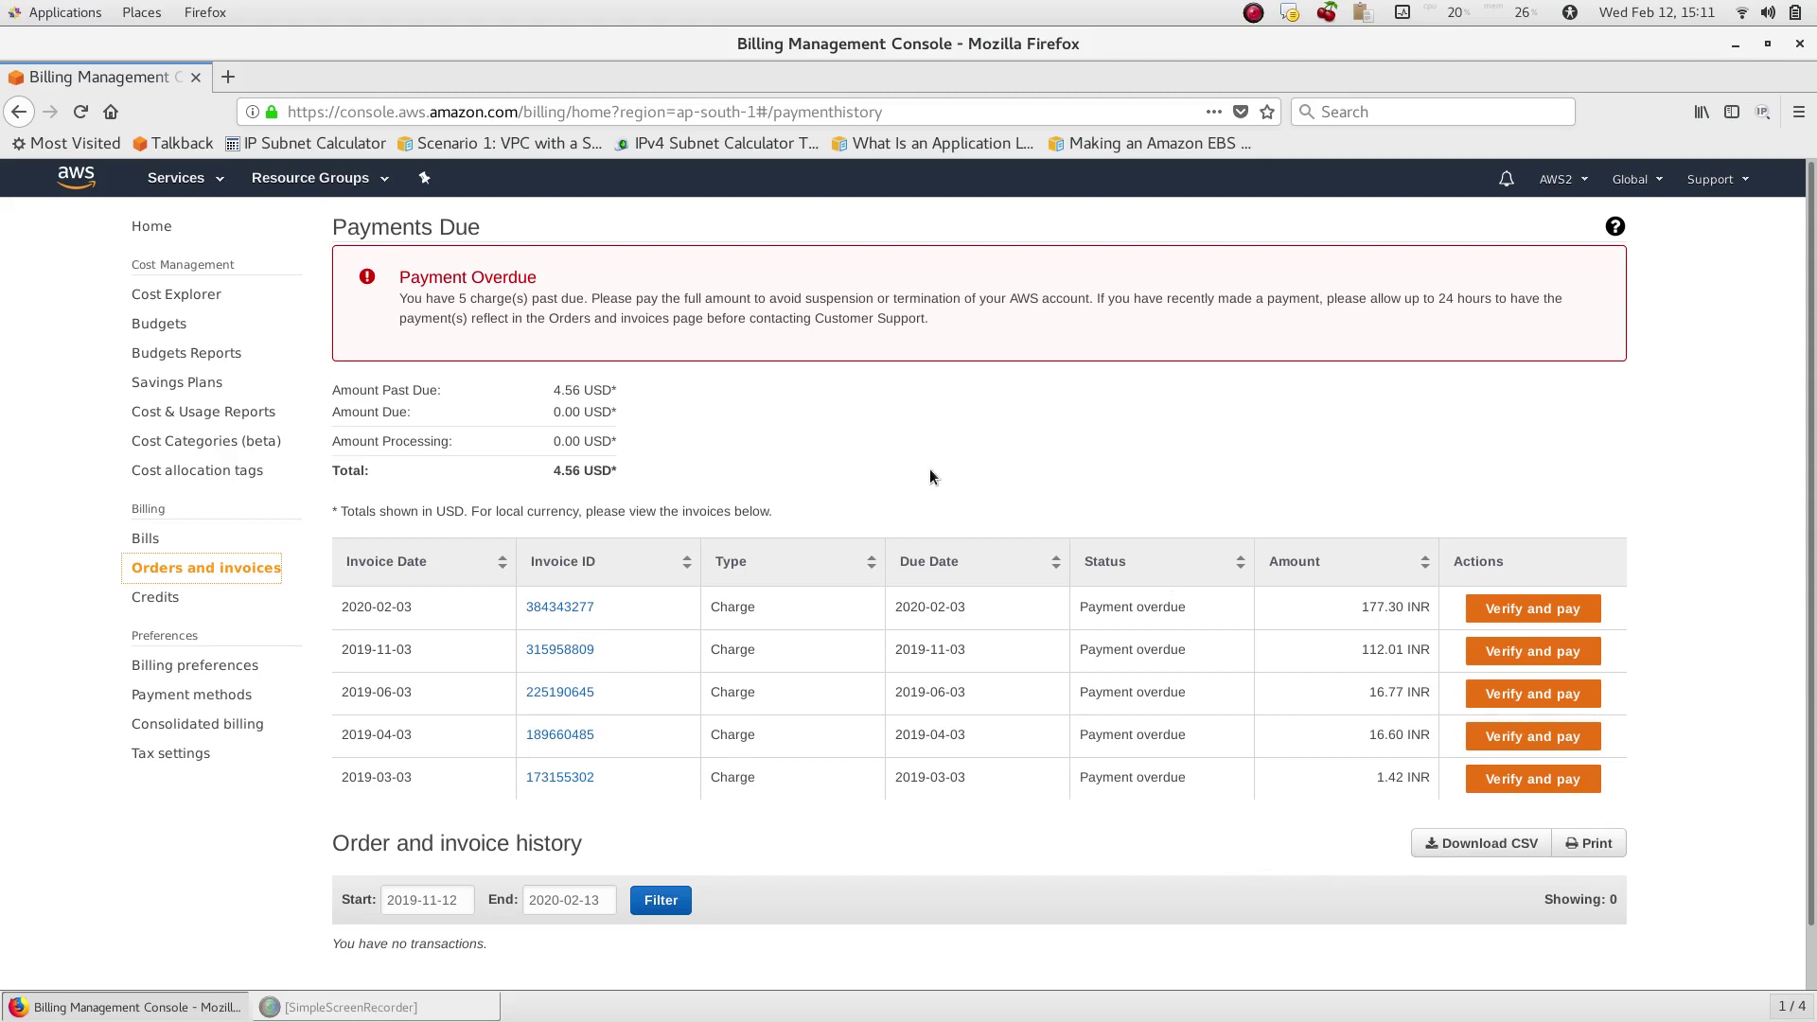
{"action": "scroll", "coordinate": [930, 469], "scroll_direction": "down", "scroll_amount": 2}
{"action": "scroll", "coordinate": [929, 469], "scroll_direction": "up", "scroll_amount": 2}
{"action": "scroll", "coordinate": [929, 476], "scroll_direction": "down", "scroll_amount": 2}
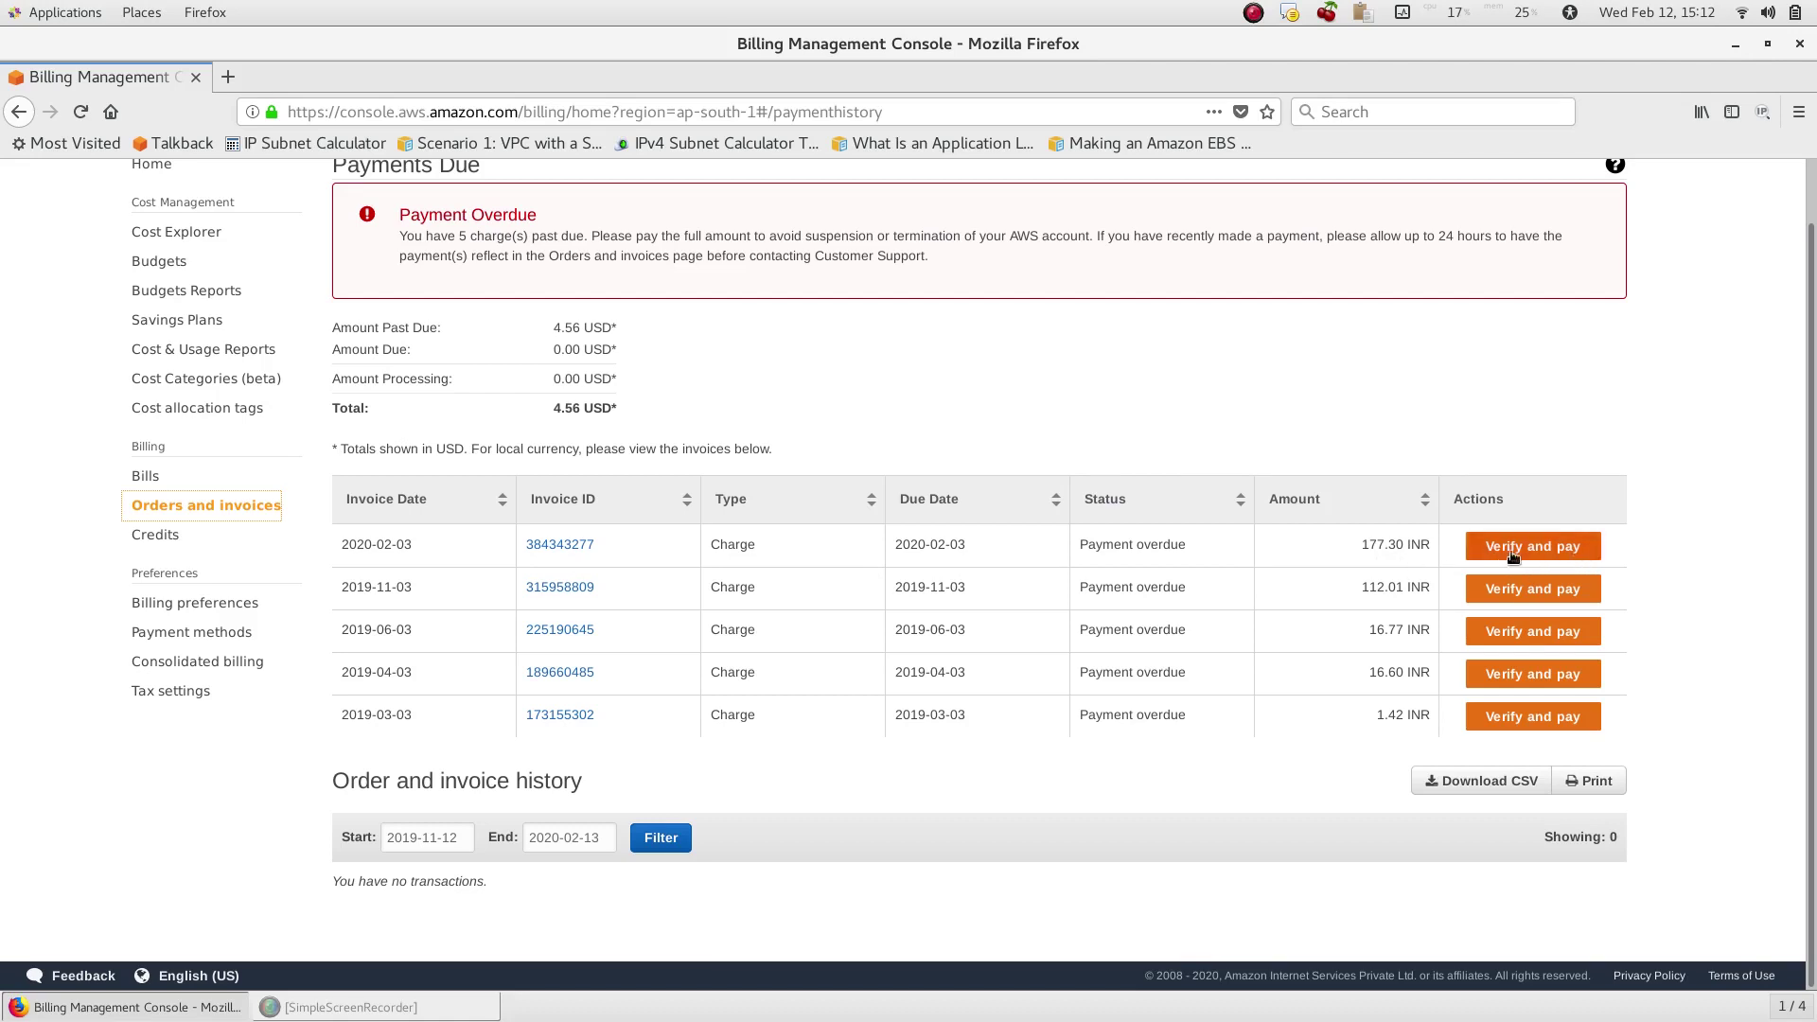
{"action": "left_click", "coordinate": [1549, 555]}
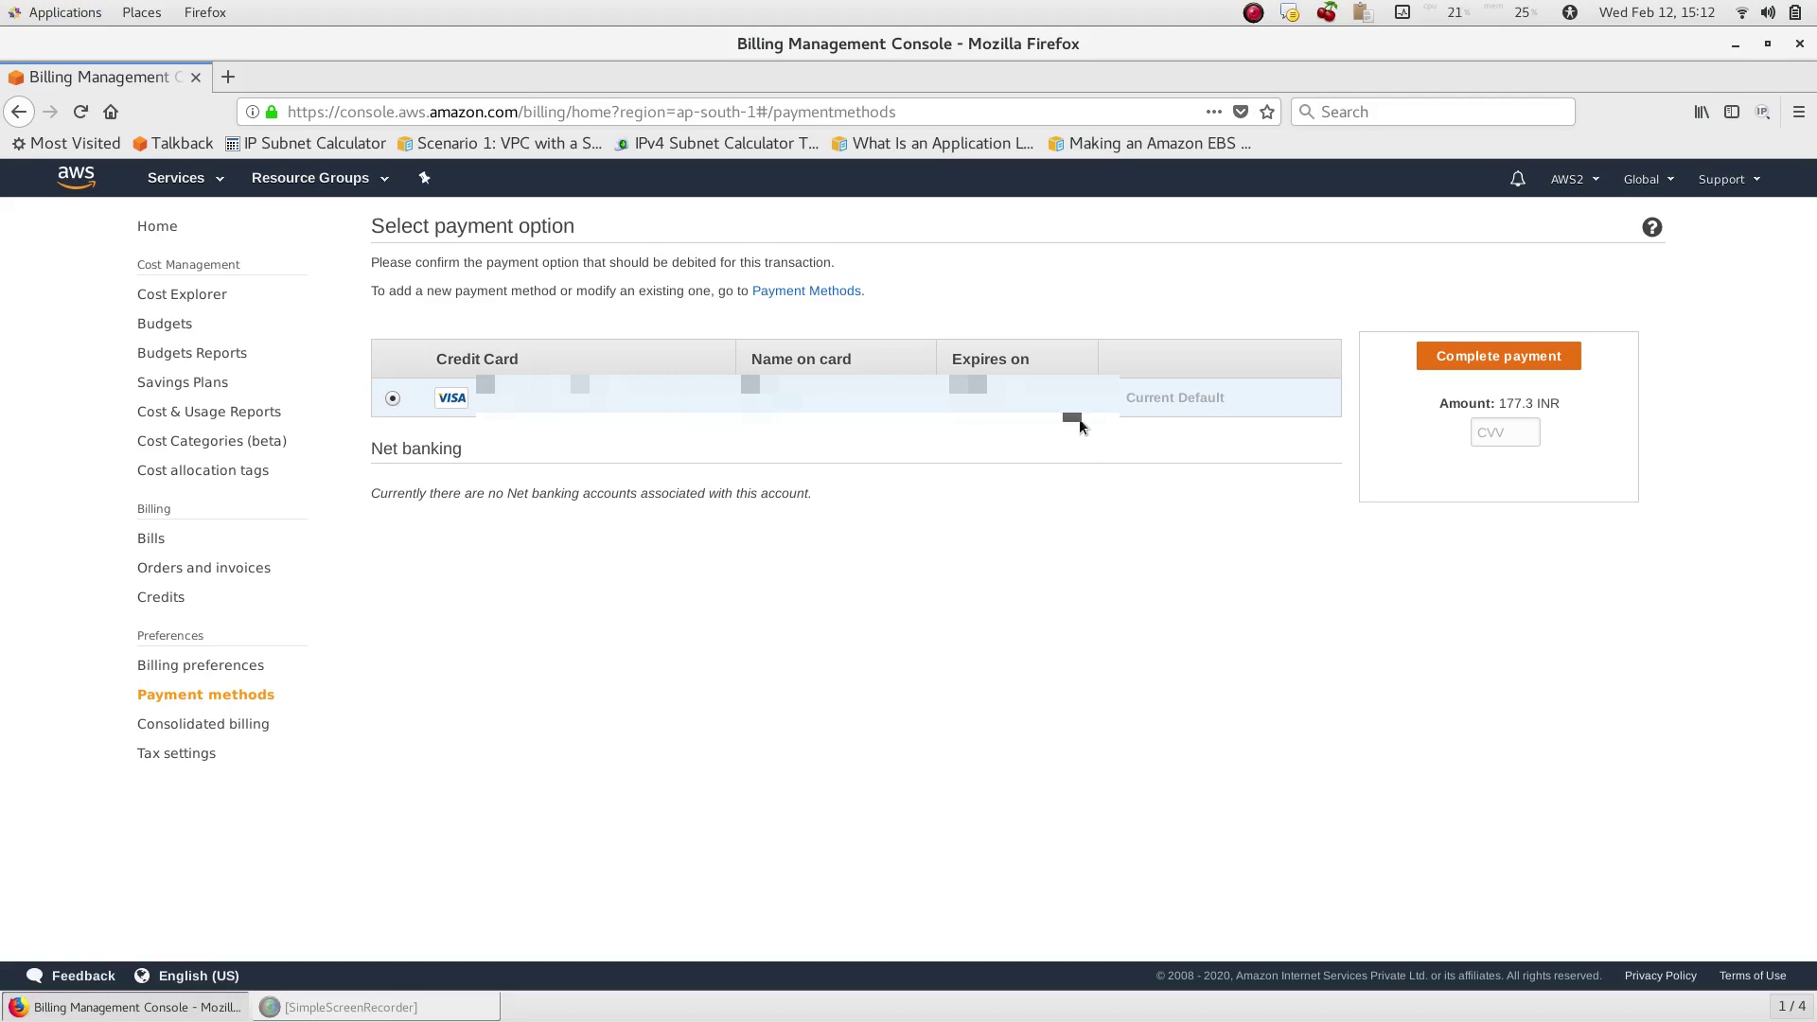
{"action": "left_click", "coordinate": [1524, 431]}
{"action": "right_click", "coordinate": [826, 294]}
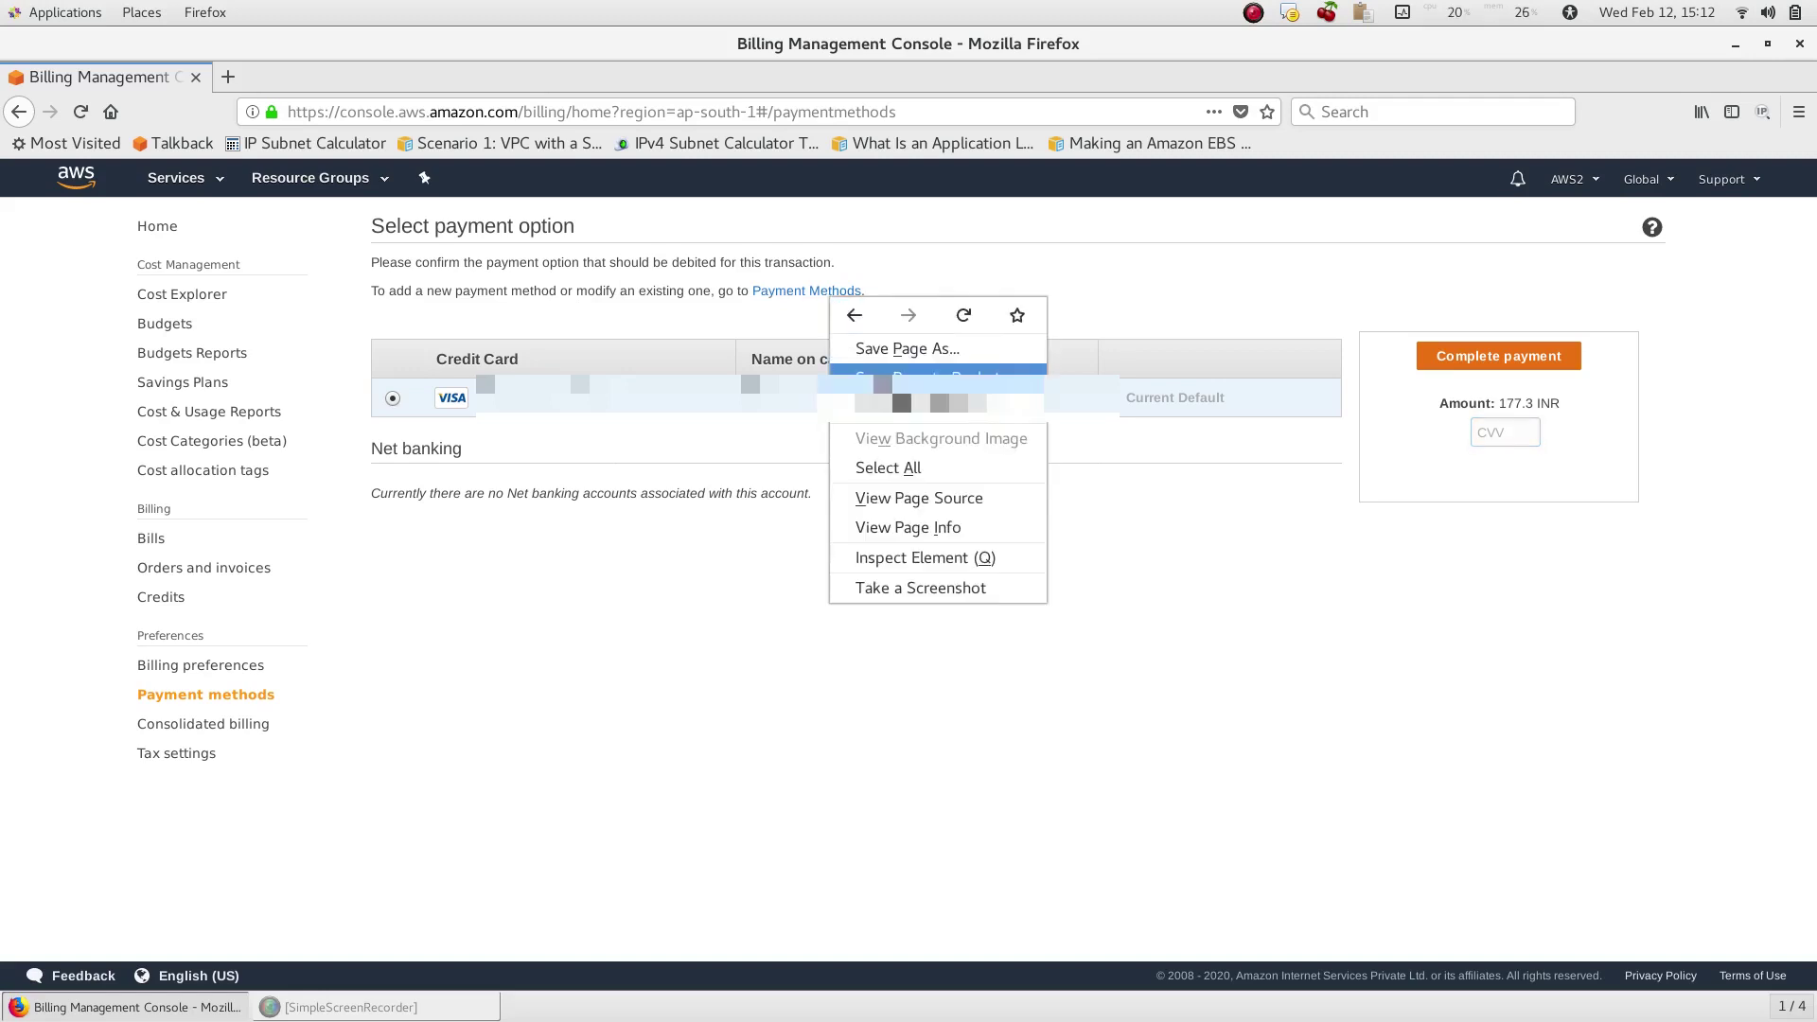
{"action": "left_click", "coordinate": [774, 318]}
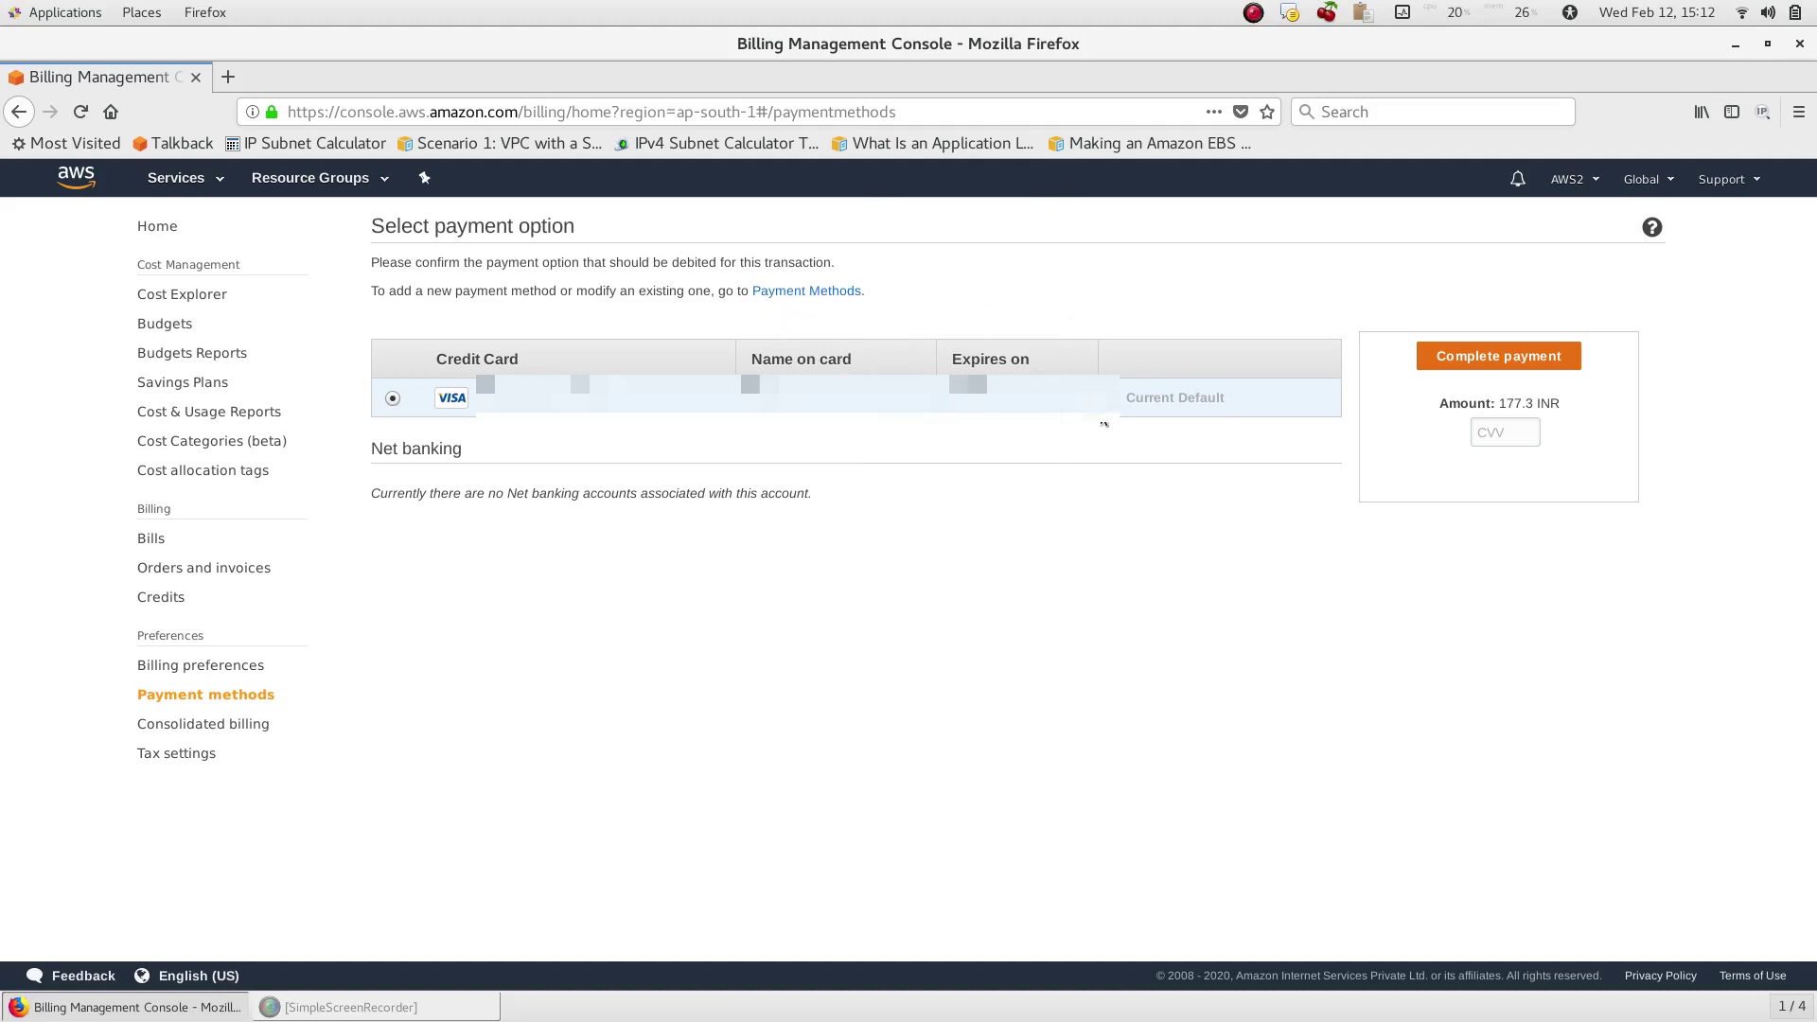
Step: Enter the CVV of the default Visa card, complete the payment and proceed to the bank's OTP verification
{"action": "left_click", "coordinate": [1520, 436]}
{"action": "type", "text": "•••"}
{"action": "left_click", "coordinate": [1513, 361]}
{"action": "scroll", "coordinate": [865, 486], "scroll_direction": "down", "scroll_amount": 10}
{"action": "left_click", "coordinate": [1171, 624]}
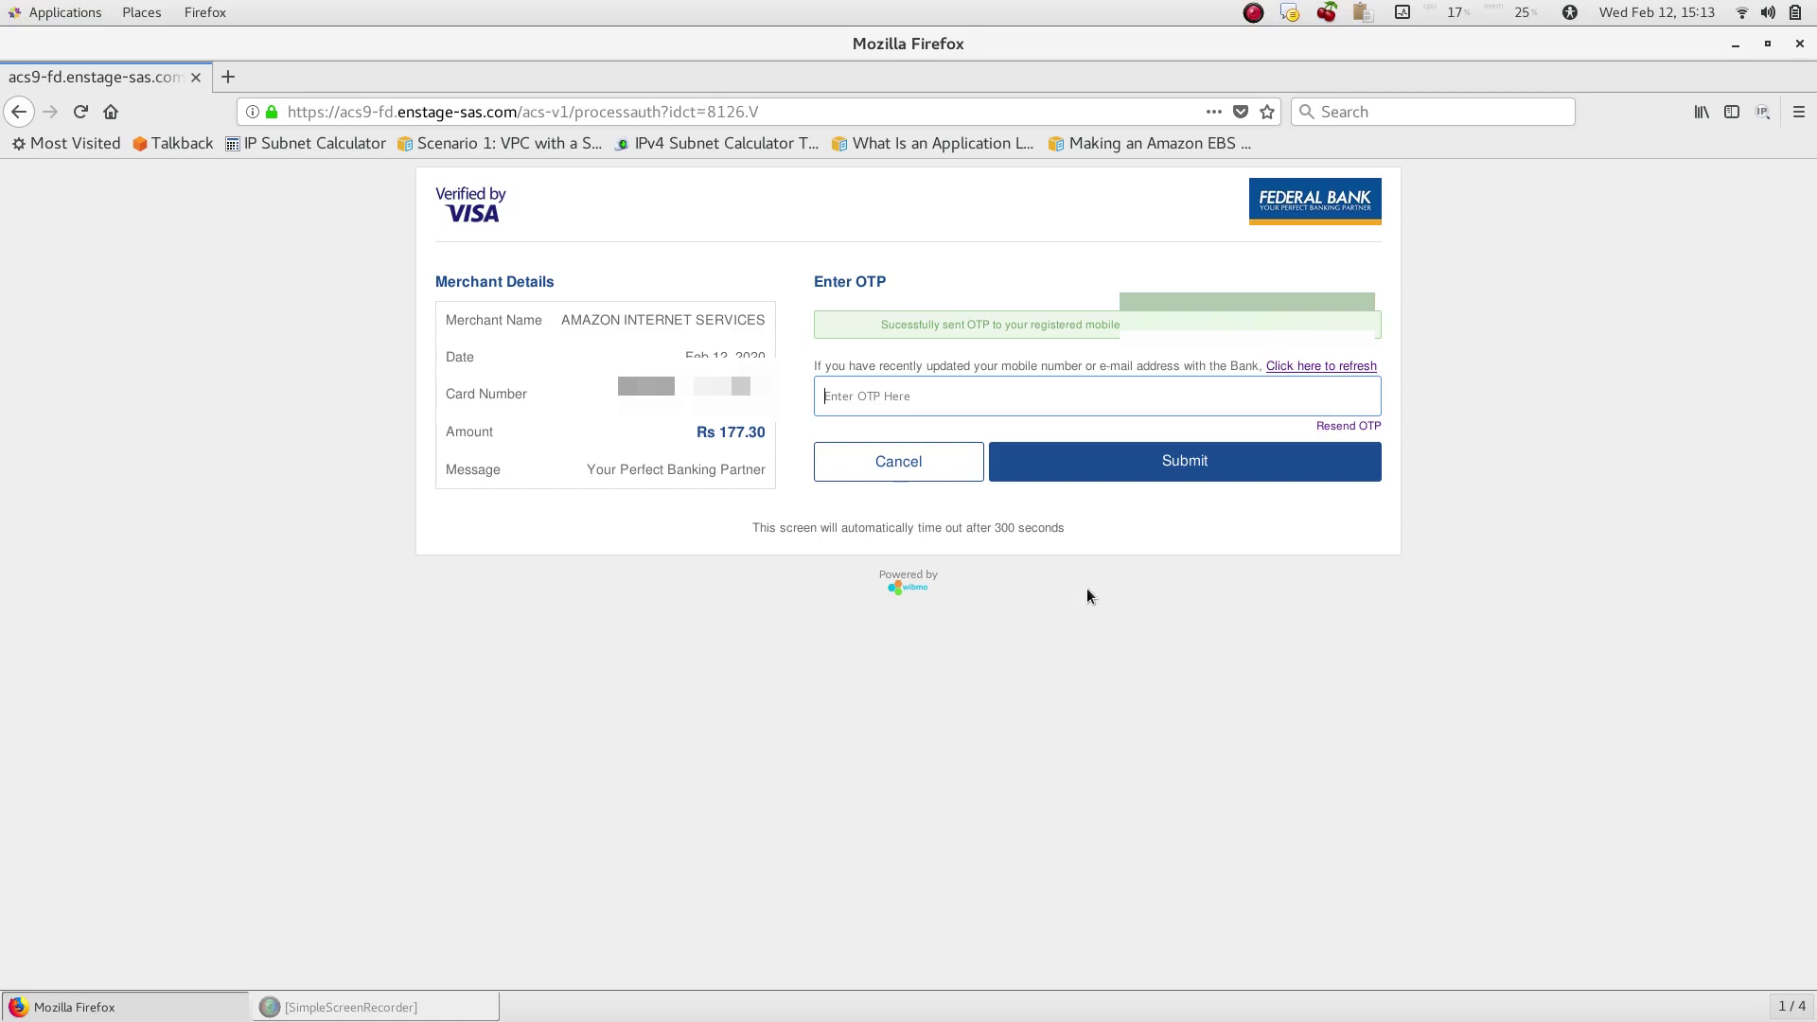
Step: Submit the OTP sent by the bank and decline saving it as a password in the browser
{"action": "type", "text": "••••••"}
{"action": "left_click", "coordinate": [1116, 475]}
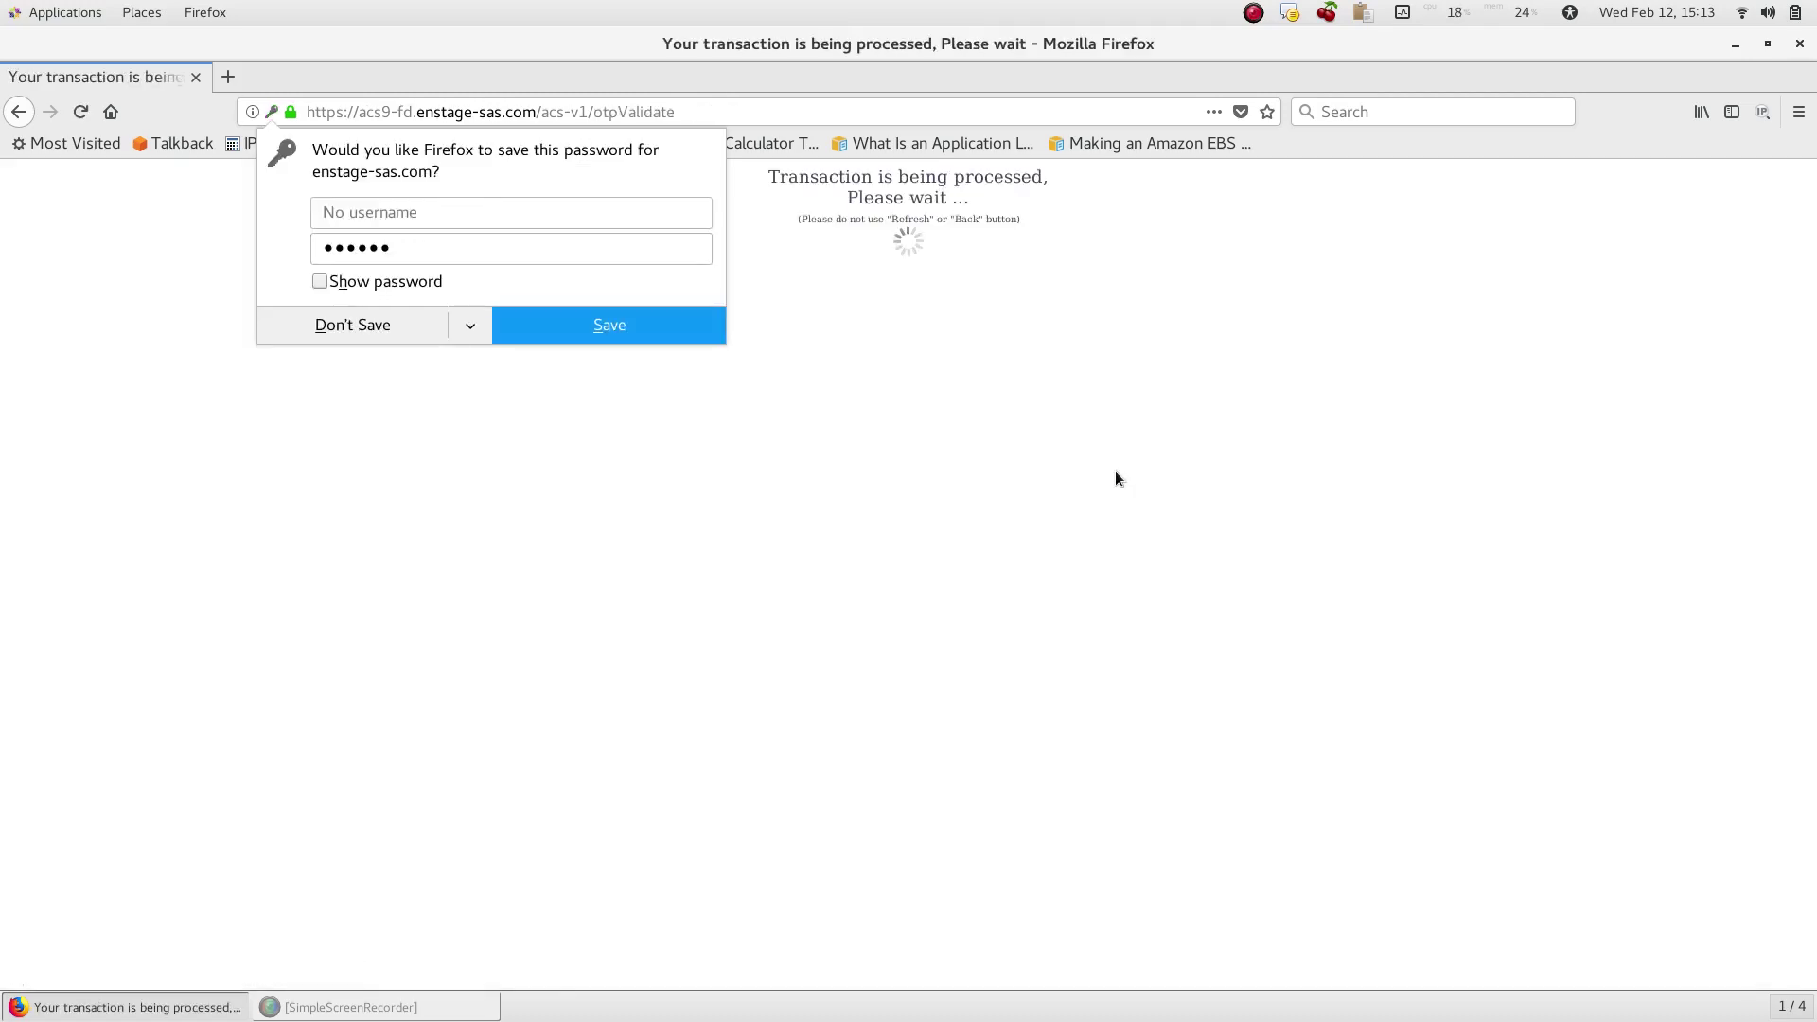
{"action": "left_click", "coordinate": [331, 325]}
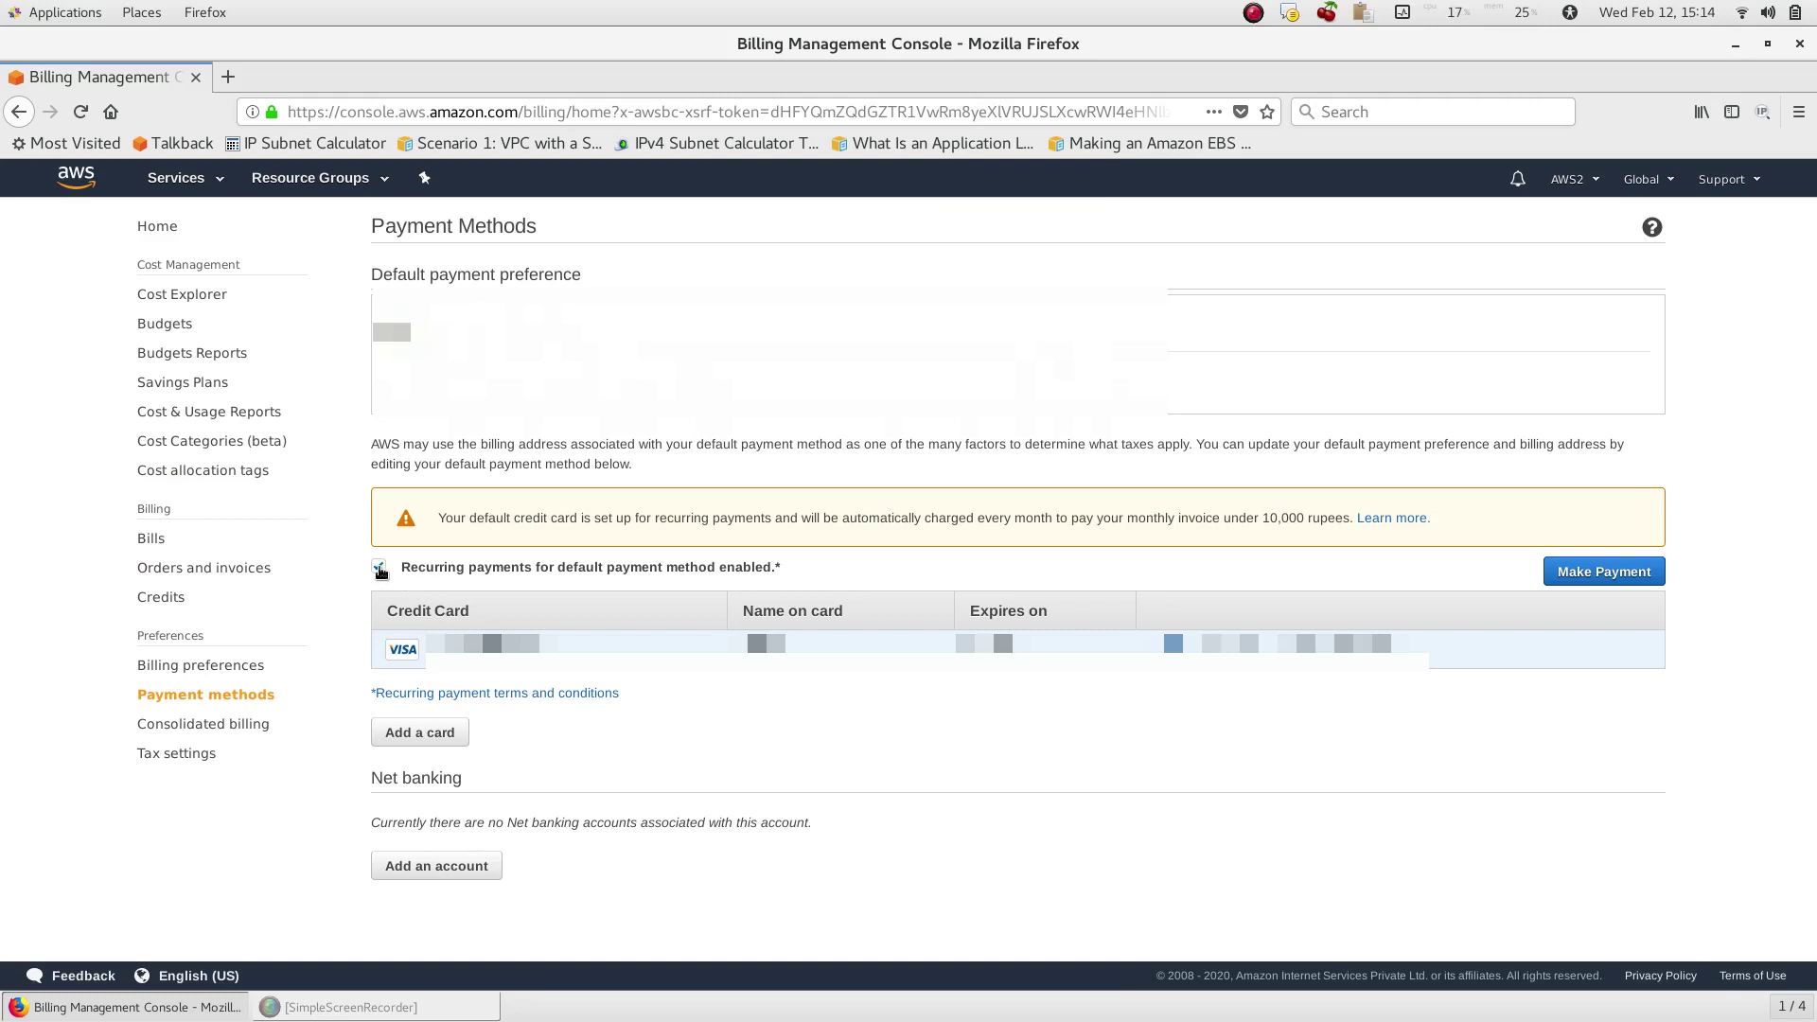
Step: Turn off recurring payments for the default payment method and return to orders and invoices
{"action": "left_click", "coordinate": [379, 567]}
{"action": "left_click", "coordinate": [1174, 485]}
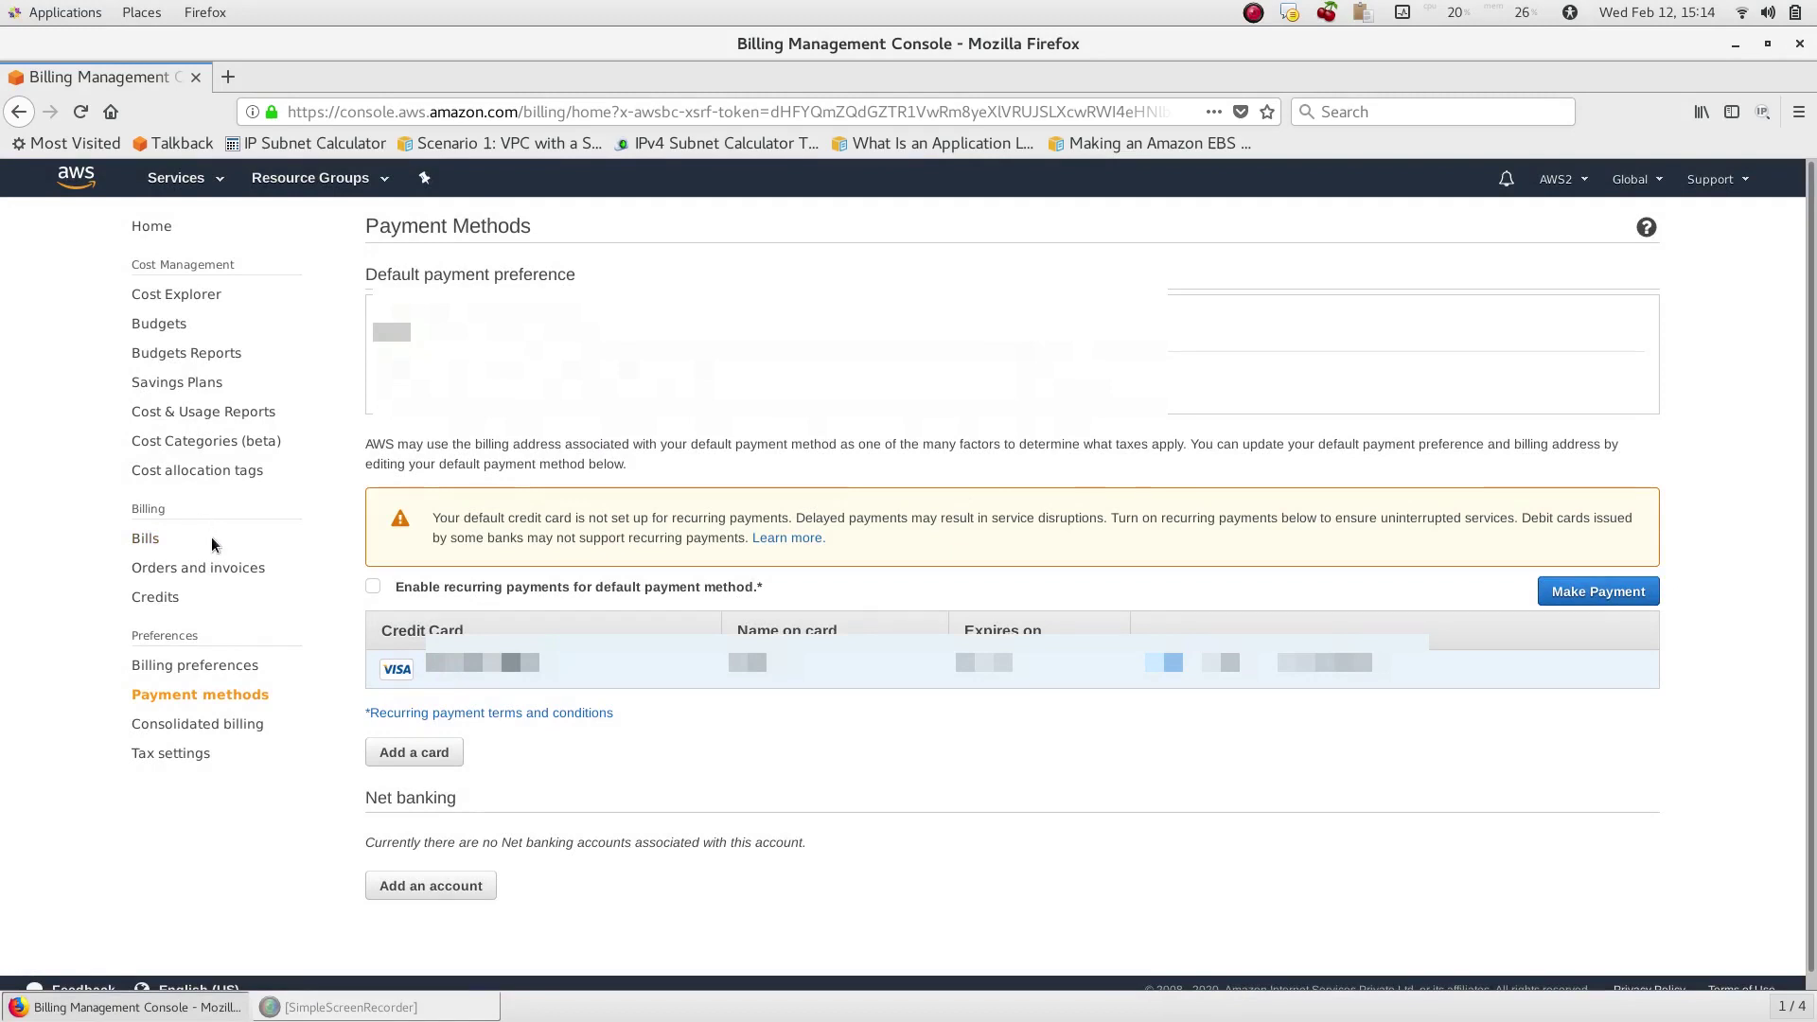
{"action": "left_click", "coordinate": [212, 568]}
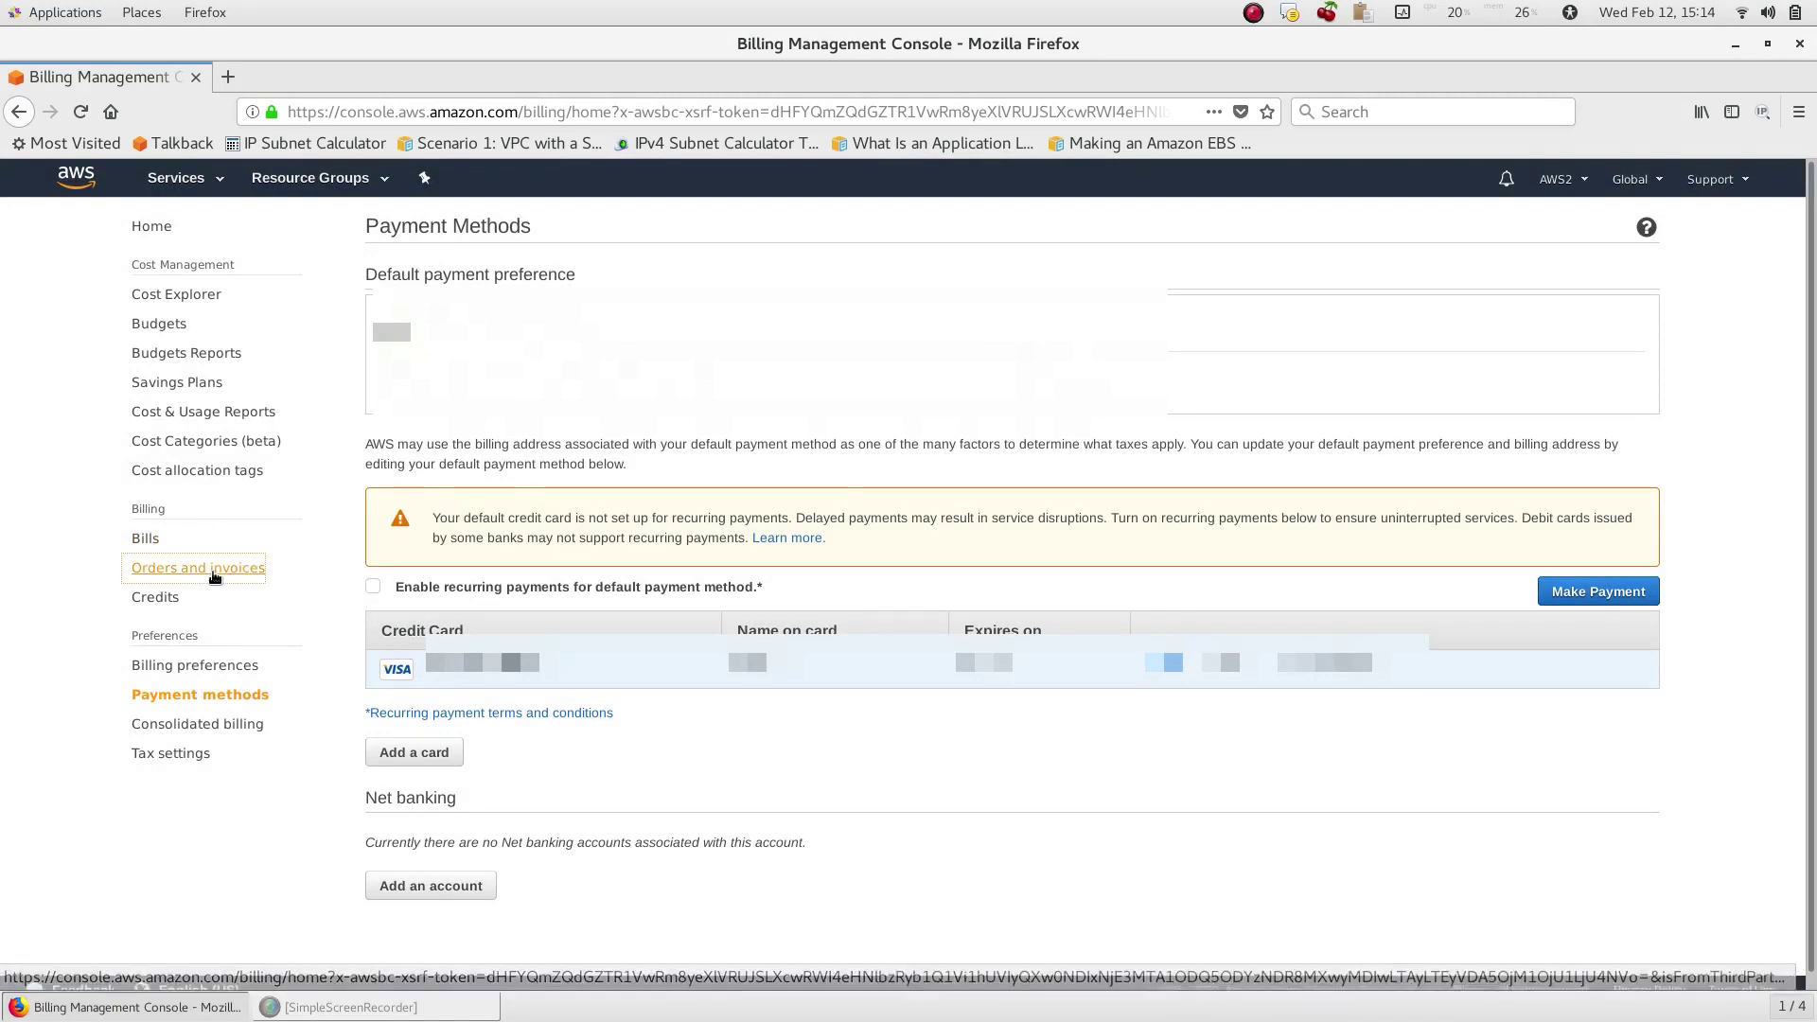